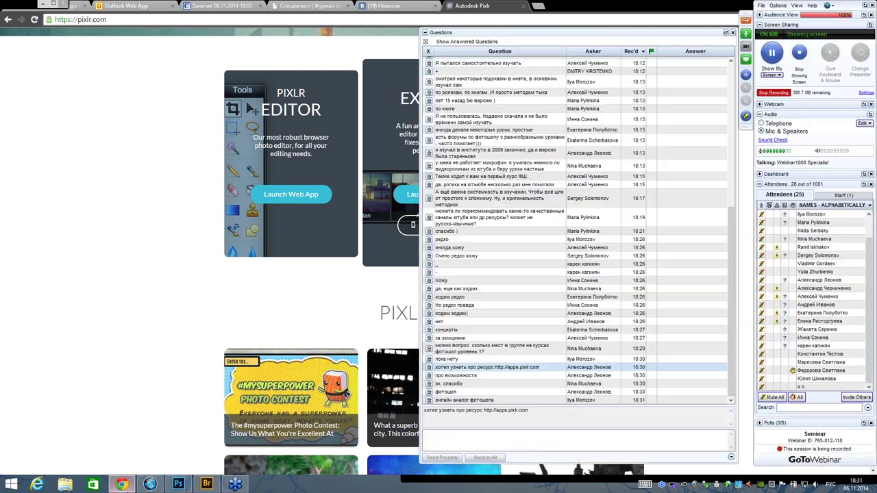
Switch from Chrome to the empty Photoshop workspace using the taskbar.
left_click(146, 467)
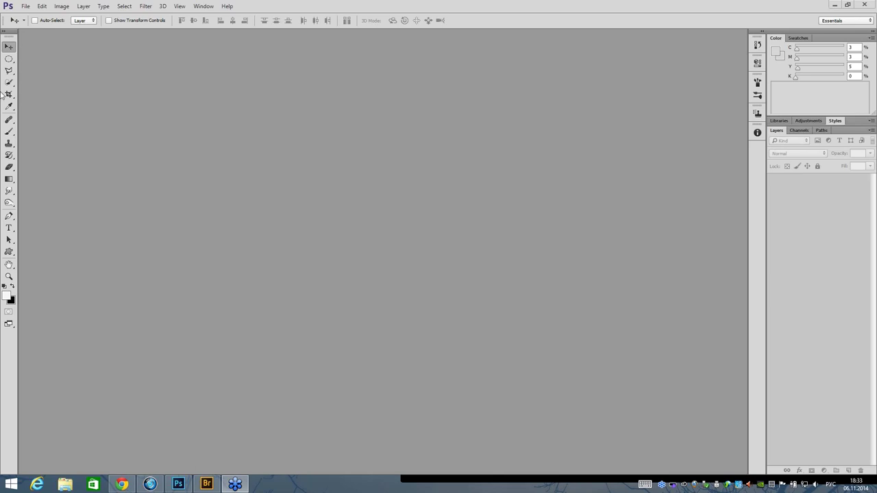
left_click(293, 256)
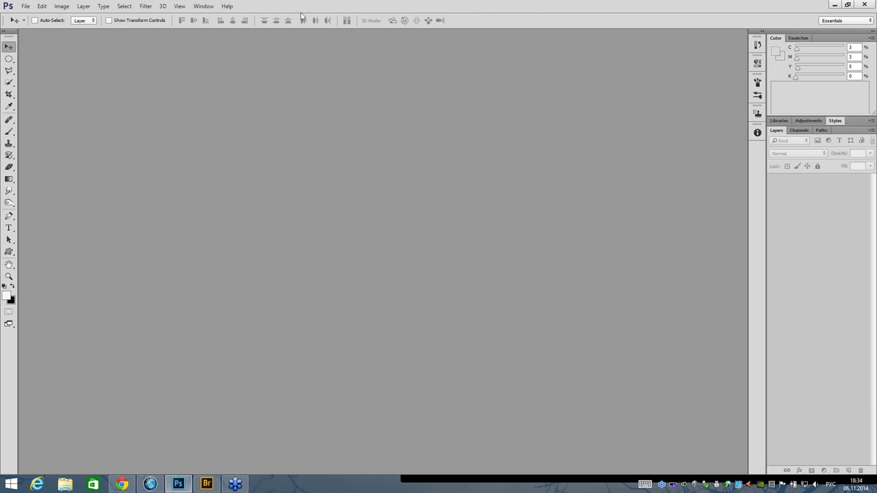
left_click(176, 6)
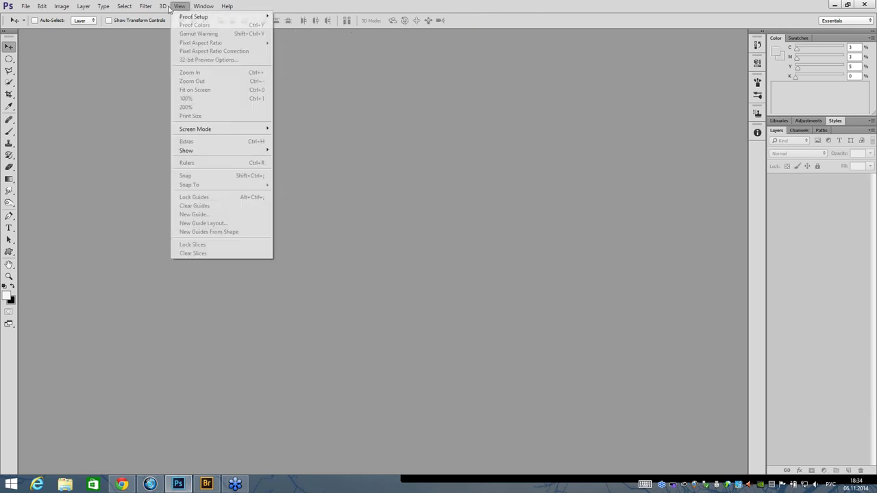
left_click(146, 6)
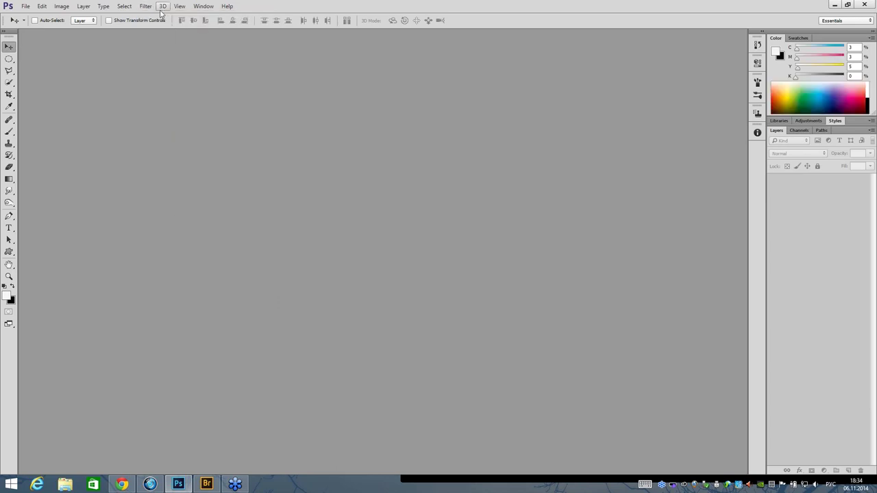
left_click(162, 6)
left_click(337, 11)
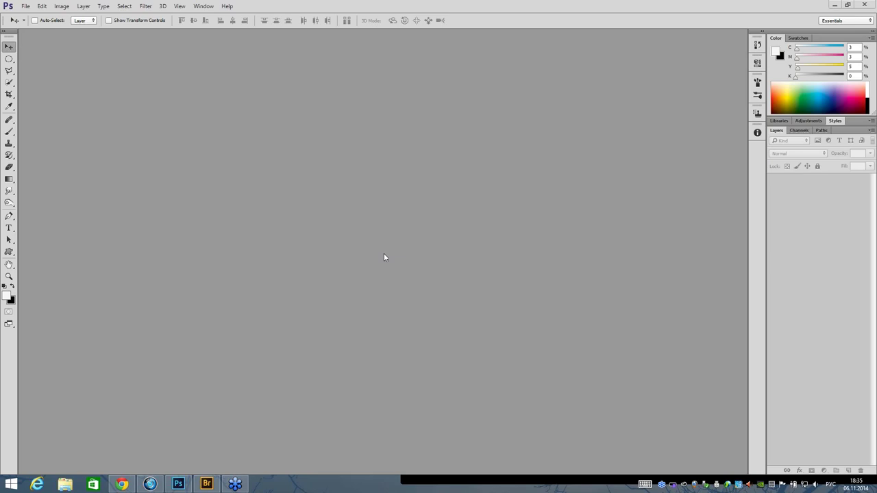
Dismiss the Open dialog and create a new 1920×1080 px, 72 ppi white document.
double_click(179, 78)
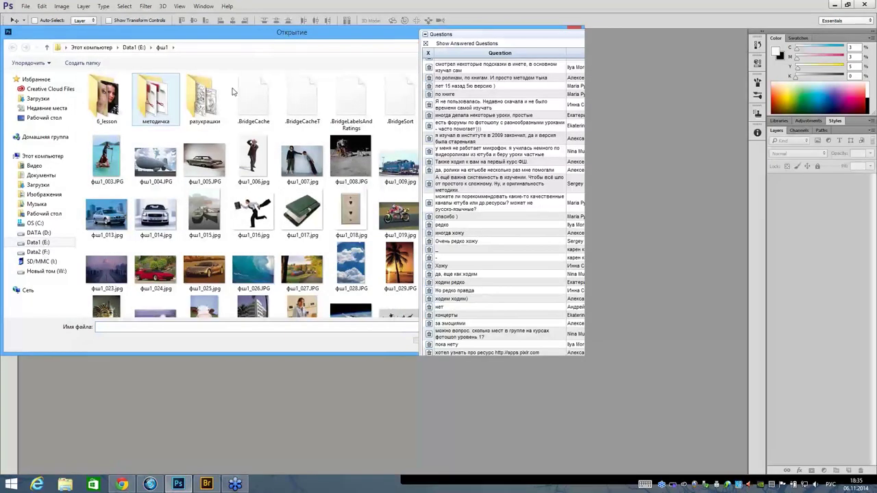
key("Escape")
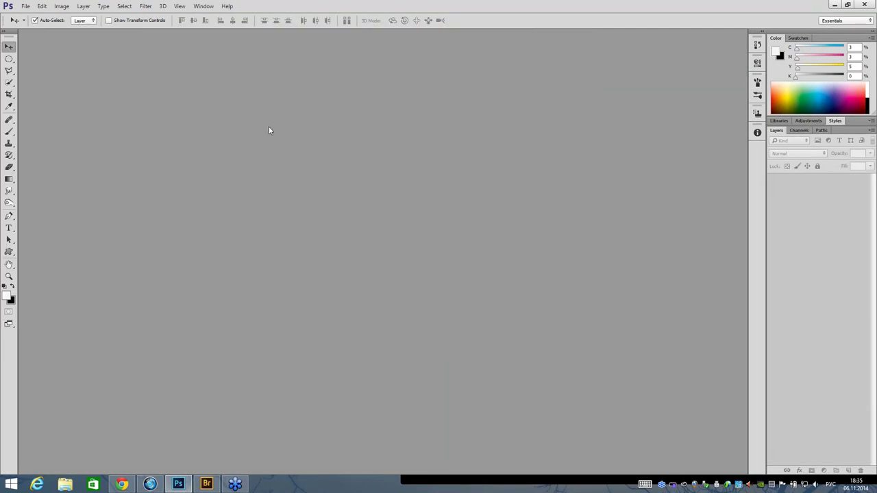
key("ctrl+n")
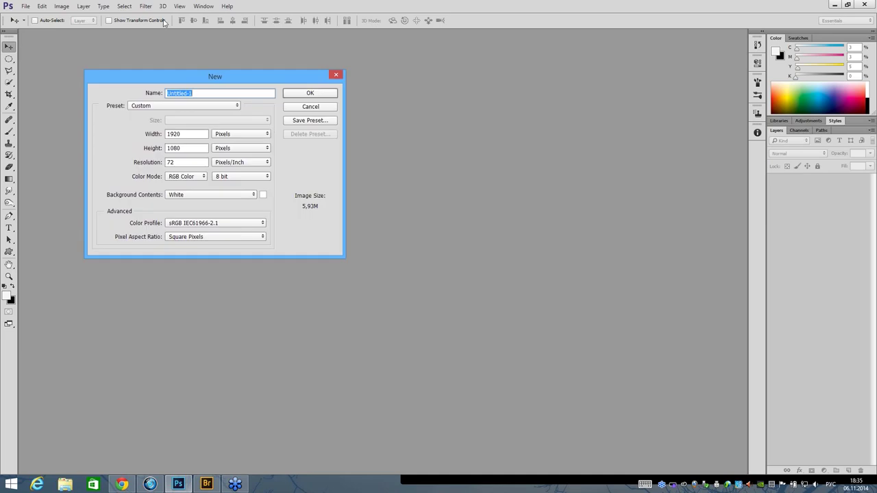
left_click(323, 96)
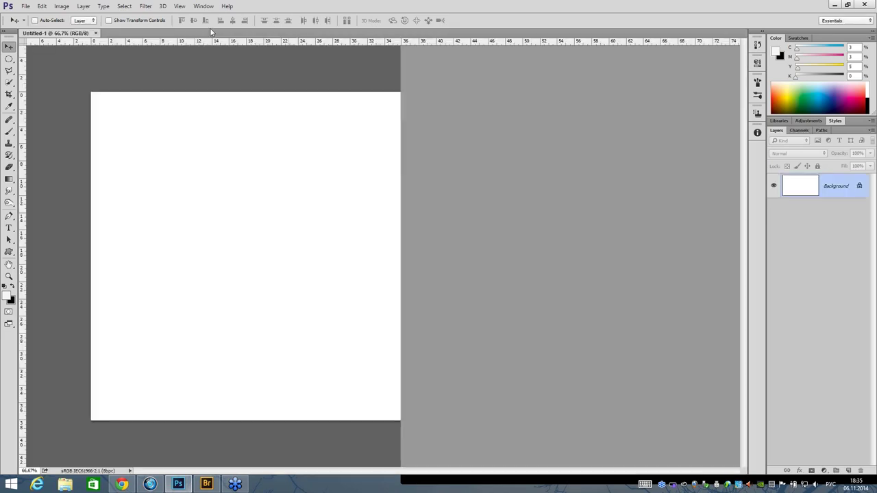
Browse the Filter menu without applying anything.
left_click(146, 7)
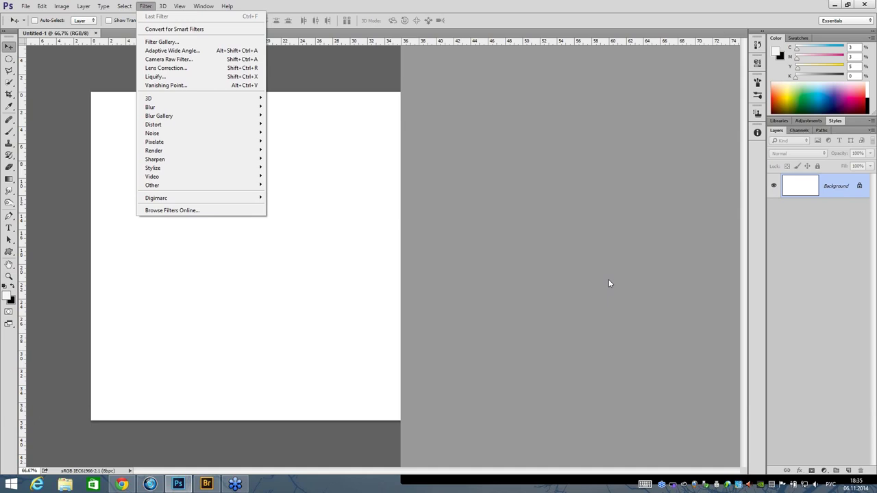
left_click(427, 6)
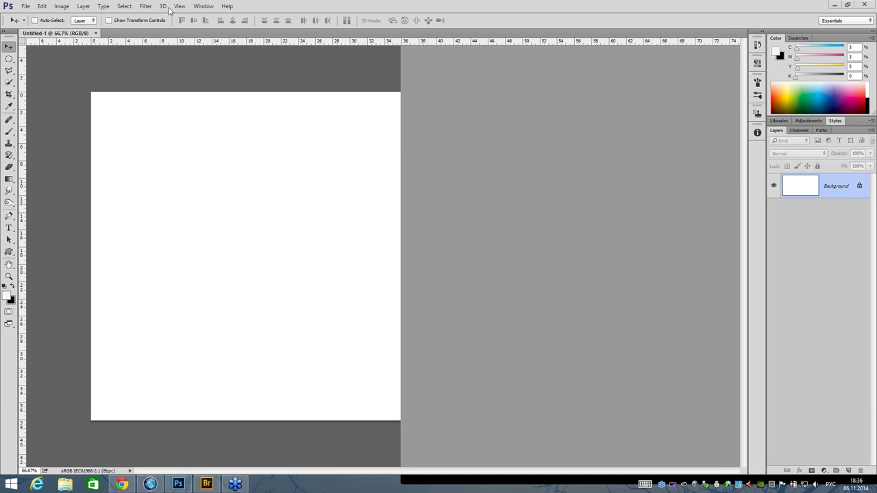
left_click(164, 7)
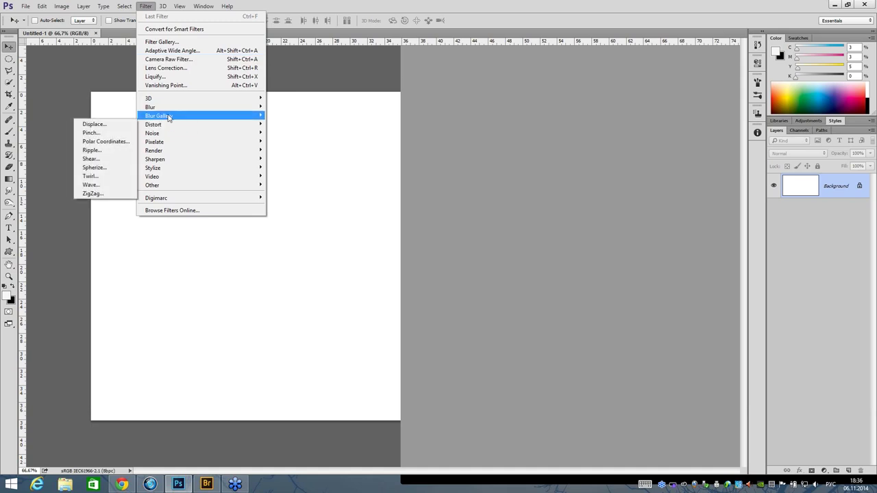
mouse_move(158, 116)
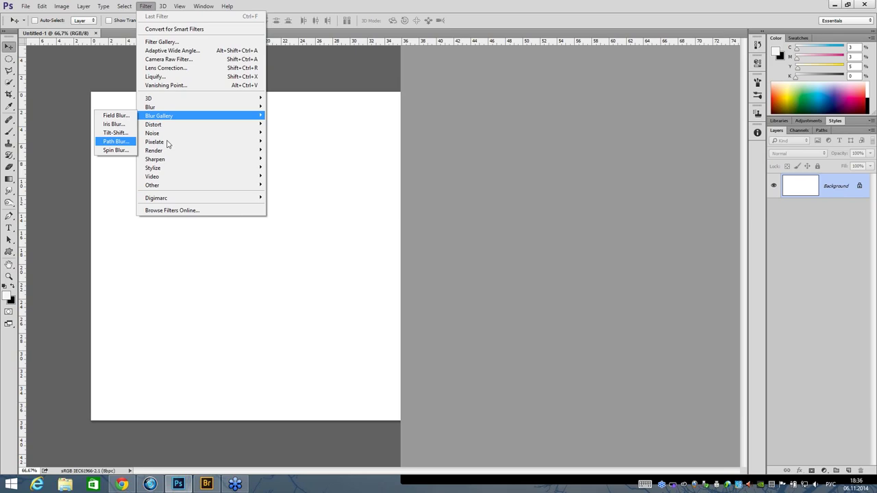
mouse_move(156, 198)
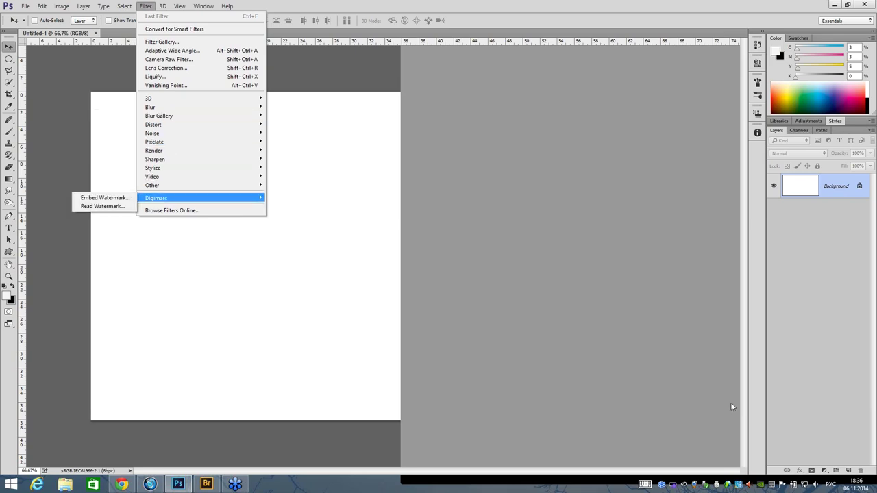
Close the Filter menu, leaving Untitled-1 as a blank white canvas.
left_click(731, 406)
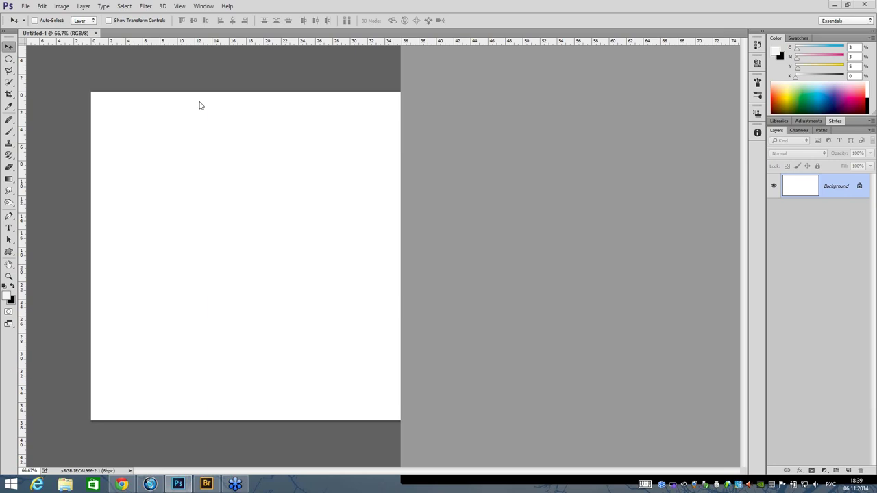
After browsing Filter > 3D, open фш1_119.JPG from Adobe Bridge in Photoshop.
left_click(163, 7)
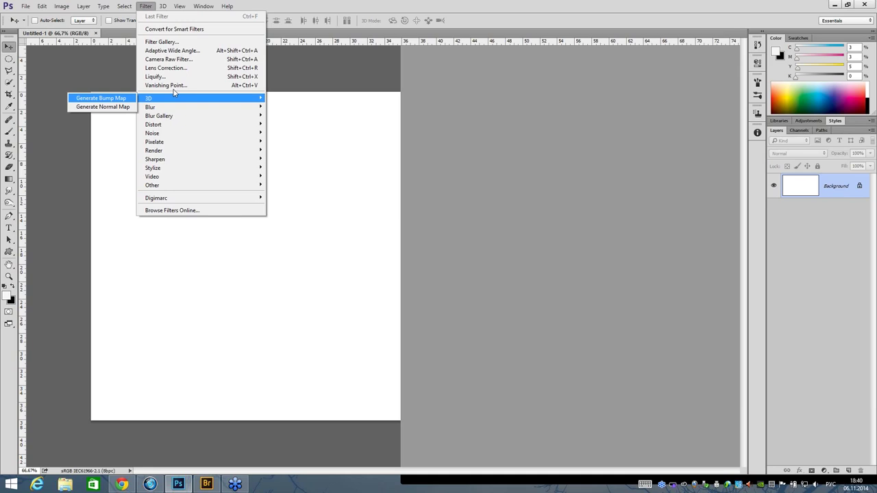
mouse_move(164, 98)
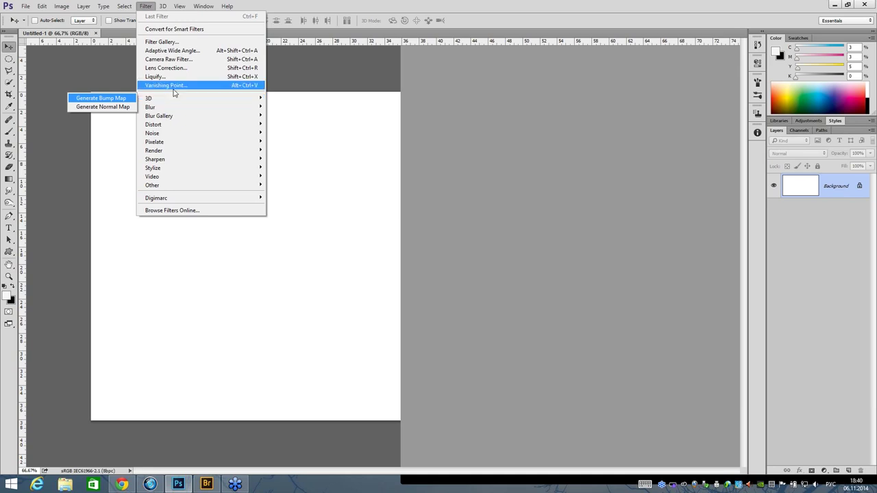
left_click(263, 235)
left_click(205, 485)
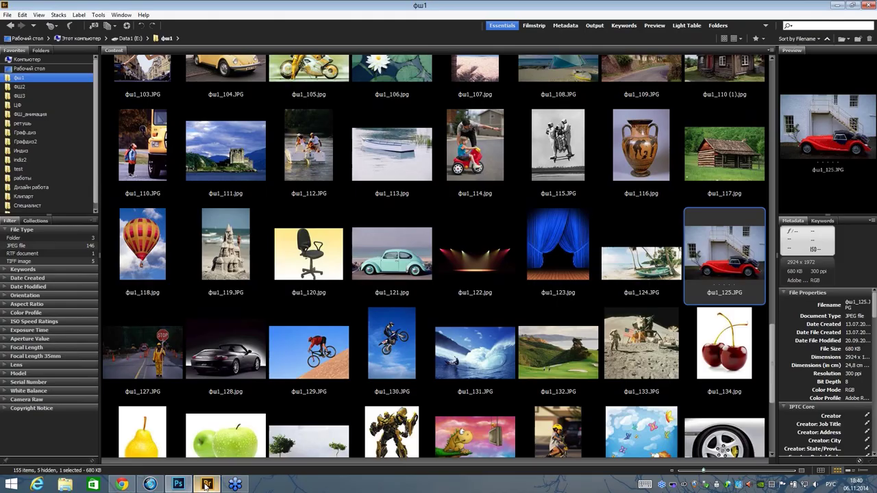
left_click(220, 262)
double_click(220, 261)
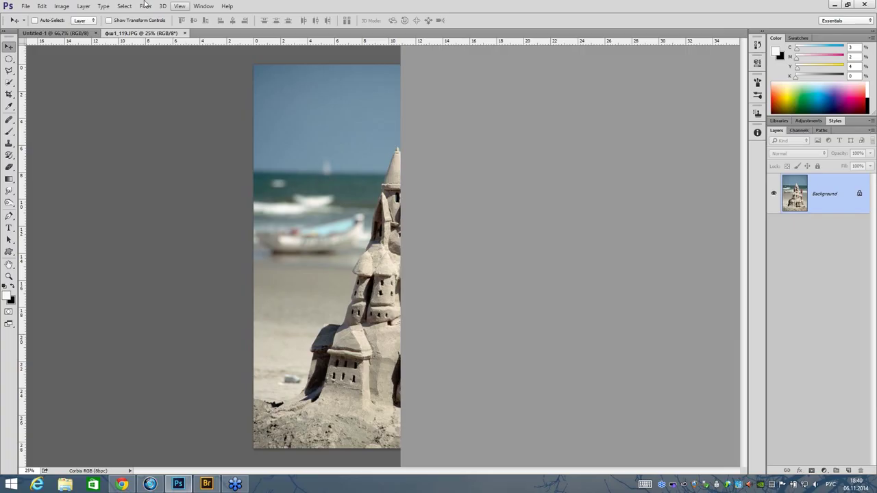
left_click(145, 5)
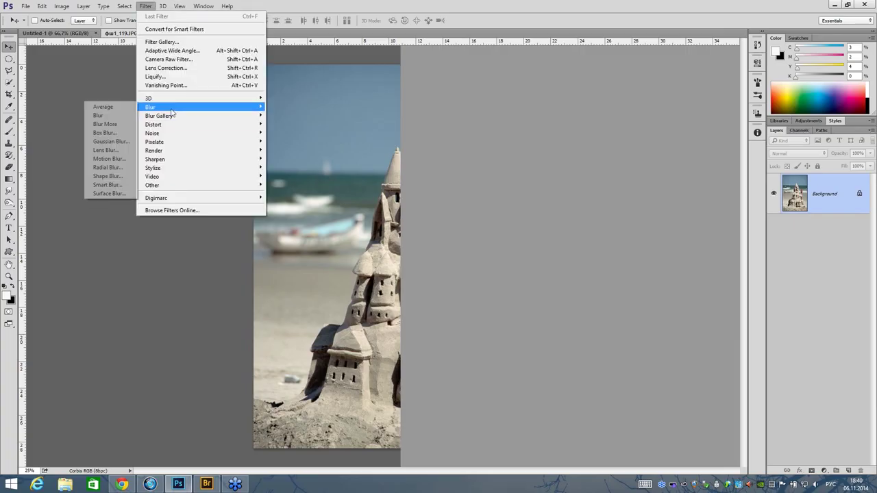
Apply Filter > 3D > Generate Normal Map to the sandcastle photo.
mouse_move(148, 98)
left_click(92, 108)
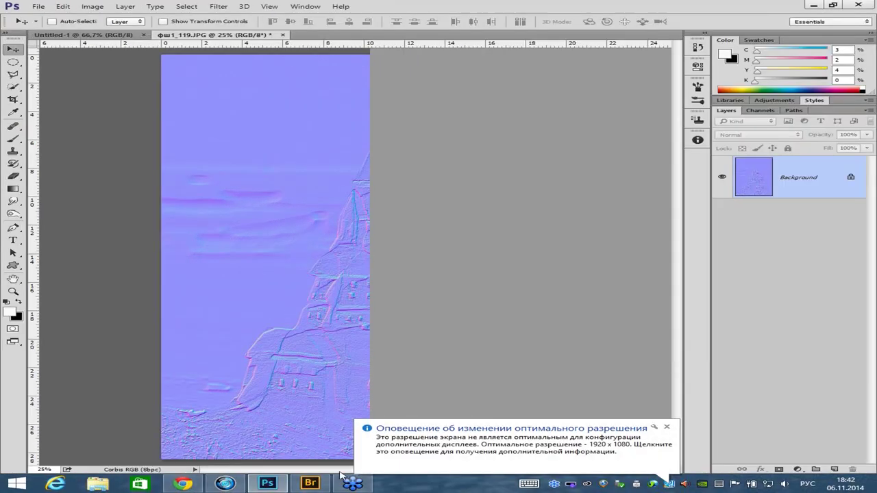
Dismiss the notification, inspect the normal map at 200%, return to 100%, and reposition the Color panel.
left_click(667, 427)
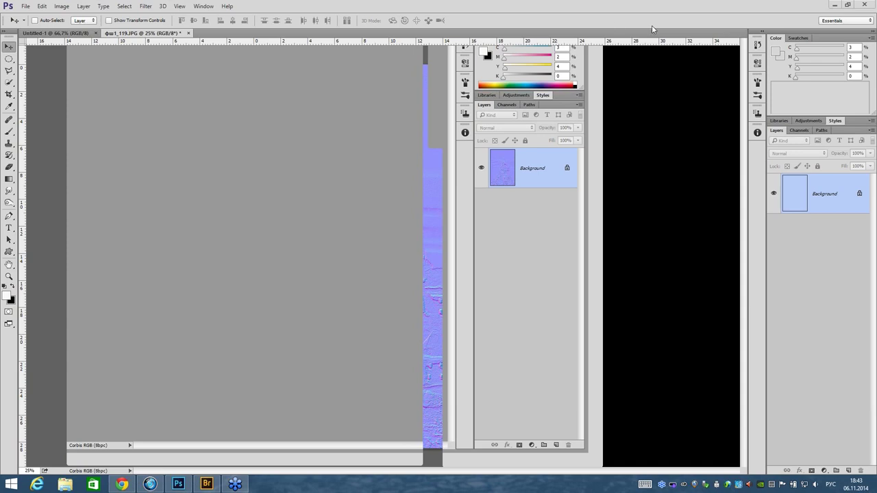
key("ctrl+plus")
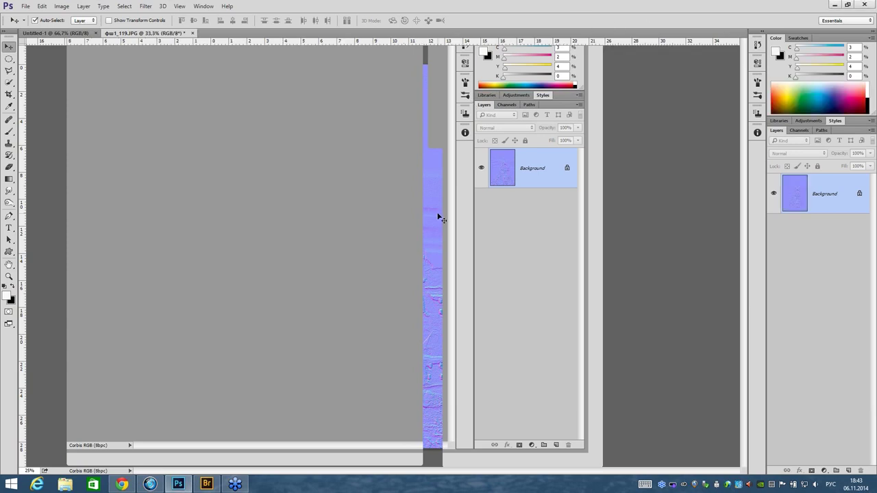
key("ctrl+plus")
key("ctrl+plus")
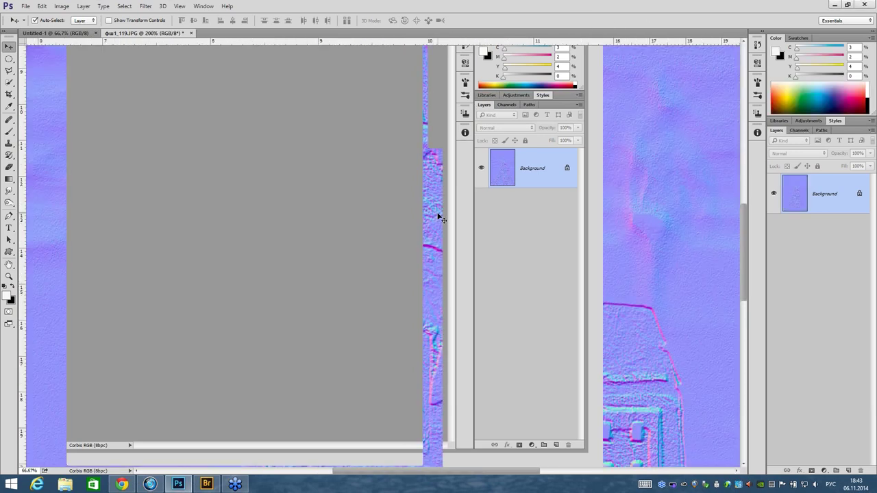
key("ctrl+plus")
key("ctrl+plus")
key("ctrl+minus")
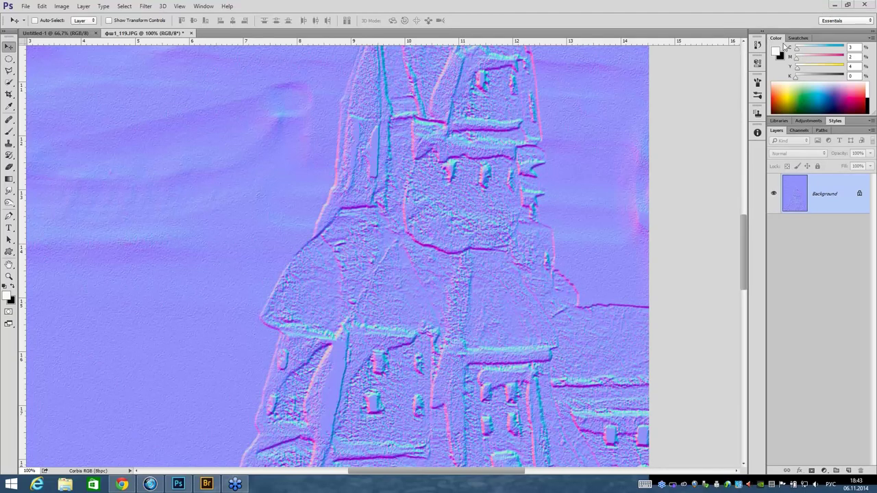
left_click_drag(785, 46, 770, 38)
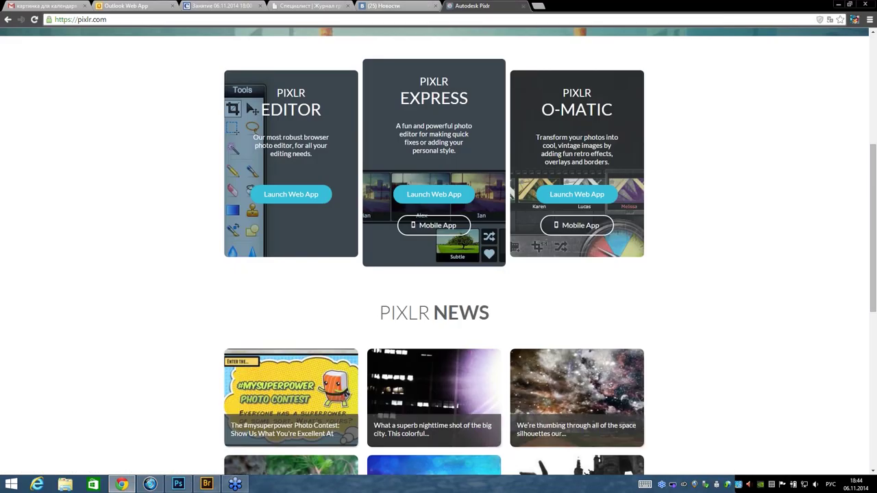
Load the shared joxi.ru screenshot link in Chrome, view it, then close that page.
key("ctrl+l")
type("http://joxi.ru/p278vN6I0QzWA7")
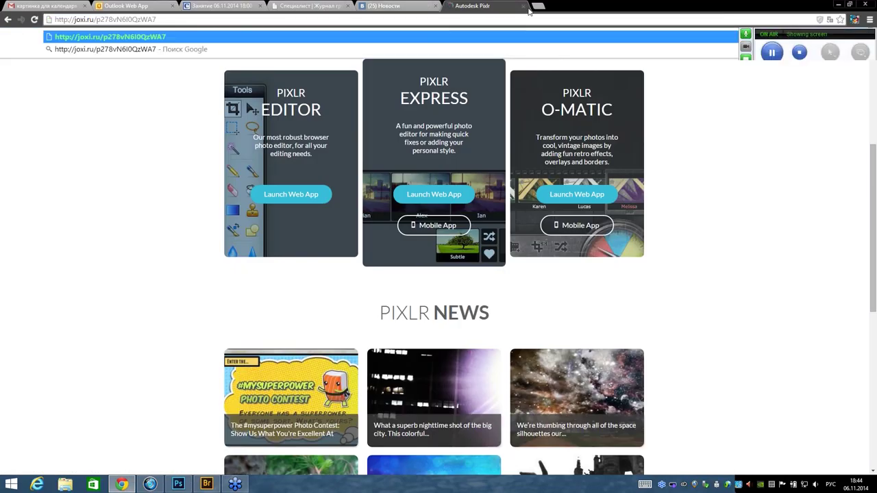
key("Return")
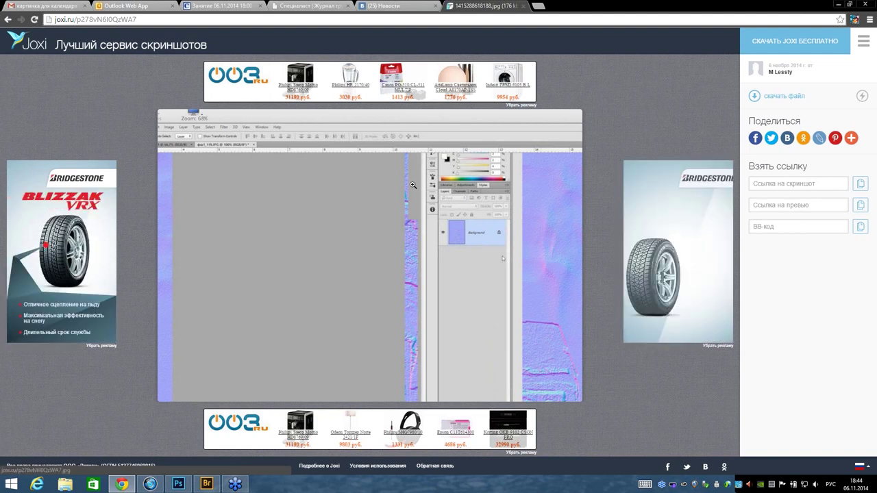
left_click(522, 6)
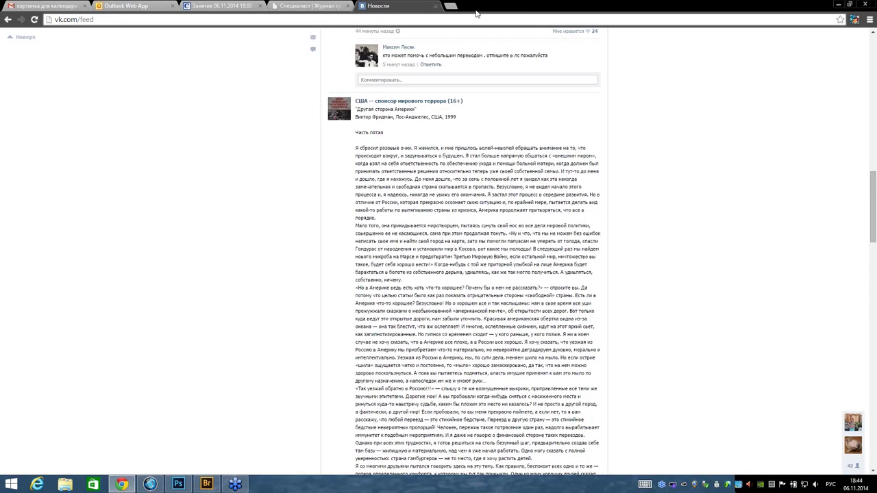
left_click(450, 6)
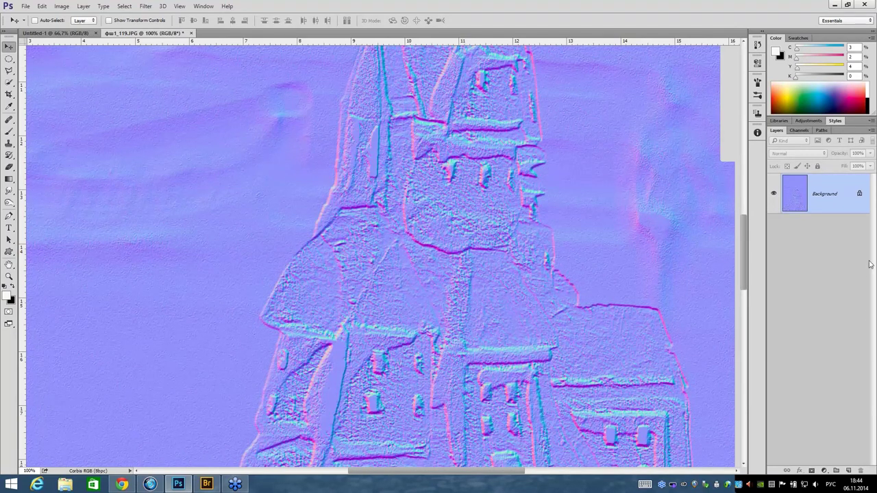
Reapply the normal map, fit the castle image on screen, then close it without saving.
left_click(163, 6)
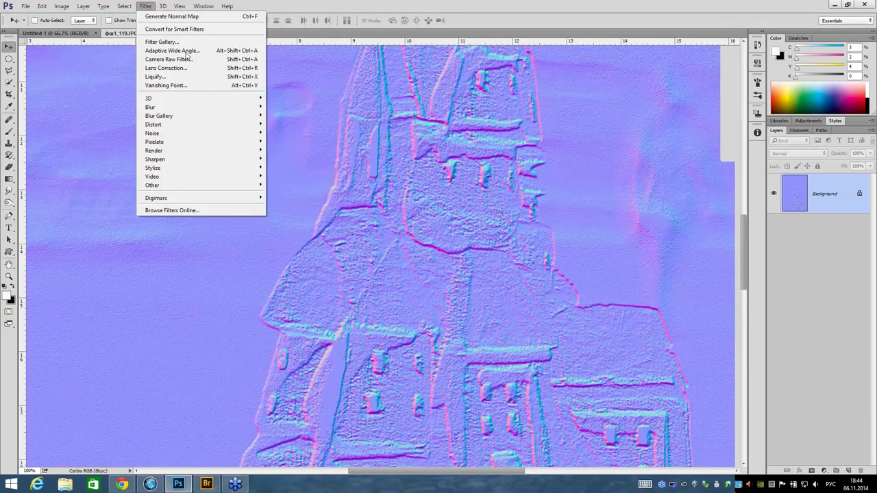
mouse_move(149, 98)
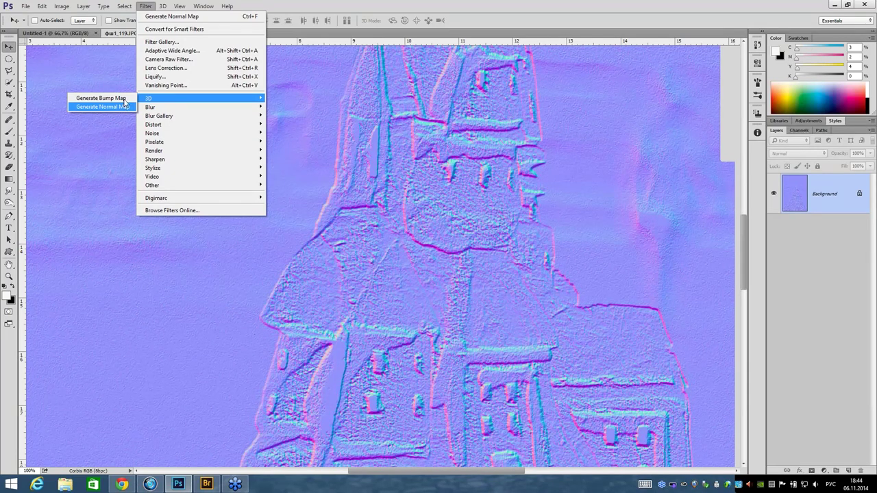
left_click(124, 106)
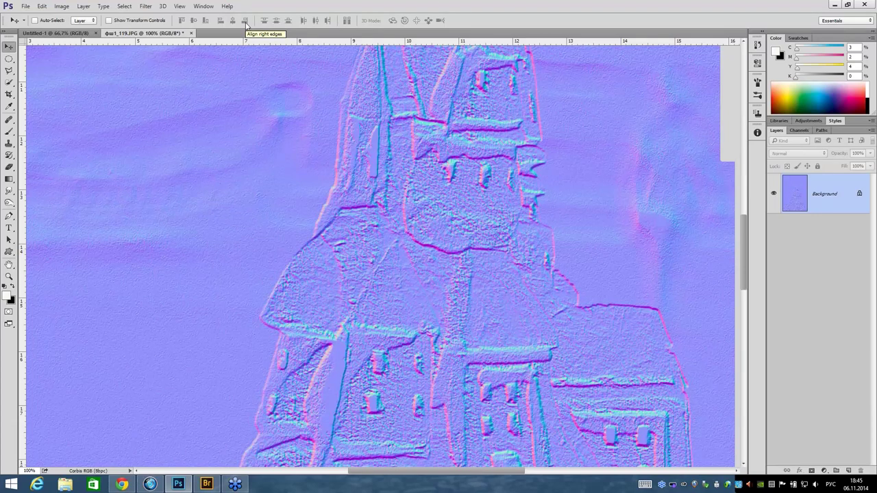
key("ctrl+0")
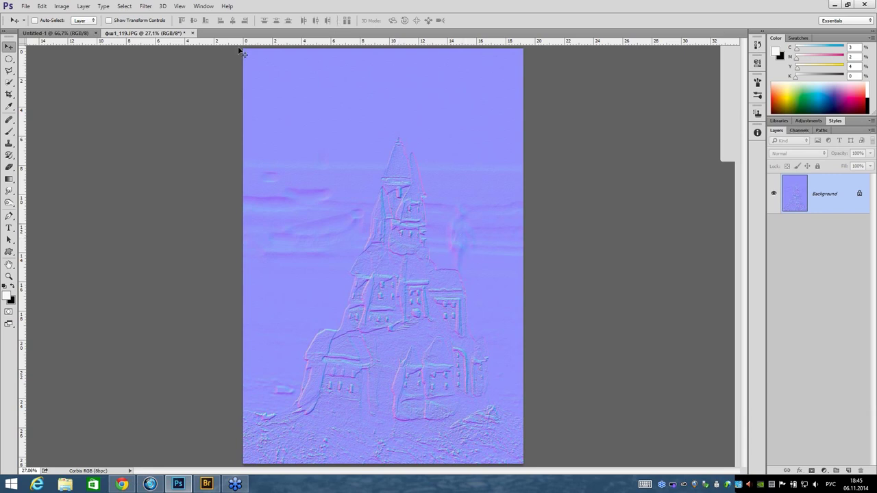
left_click(193, 33)
left_click(440, 183)
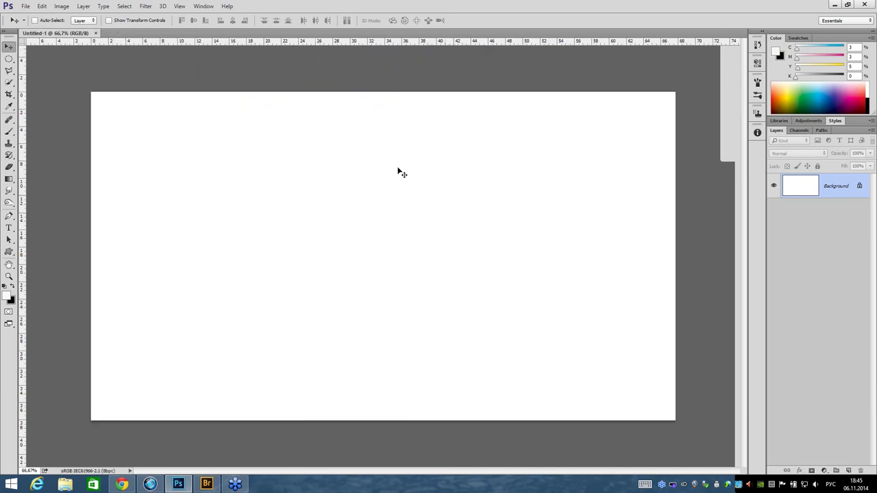
In Bridge, go to Граф.диз > GrafDizPhotoshop > l7 and open PathfinderMap.jpg in Photoshop.
left_click(207, 484)
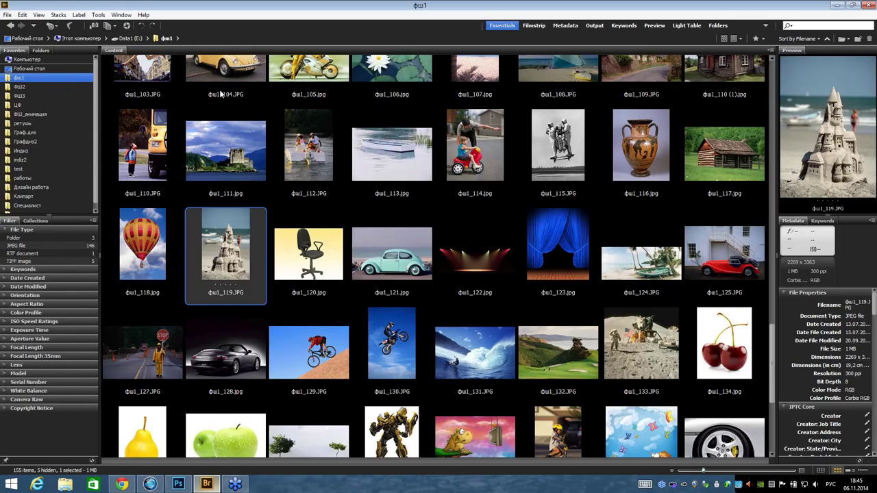
left_click(20, 132)
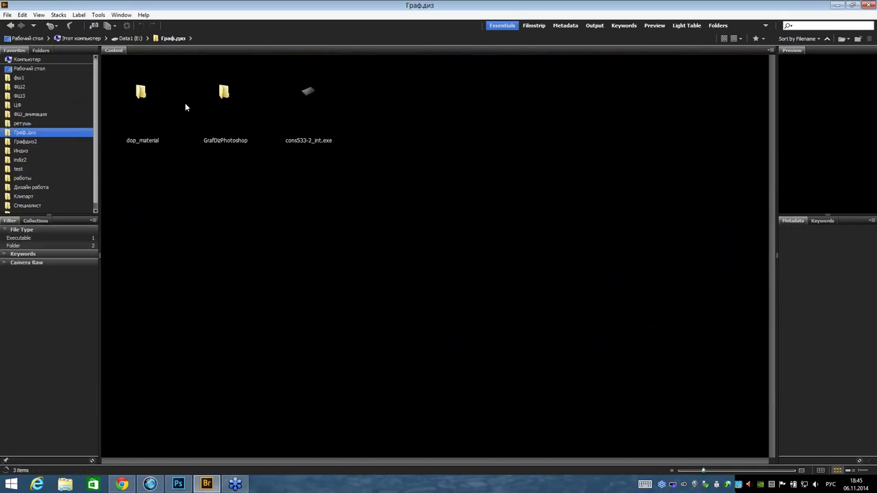
left_click(218, 91)
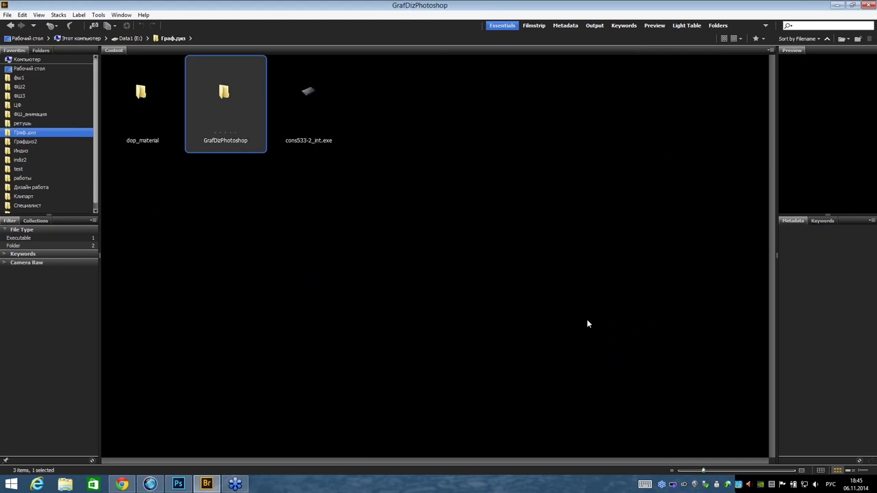
key("Return")
left_click(469, 94)
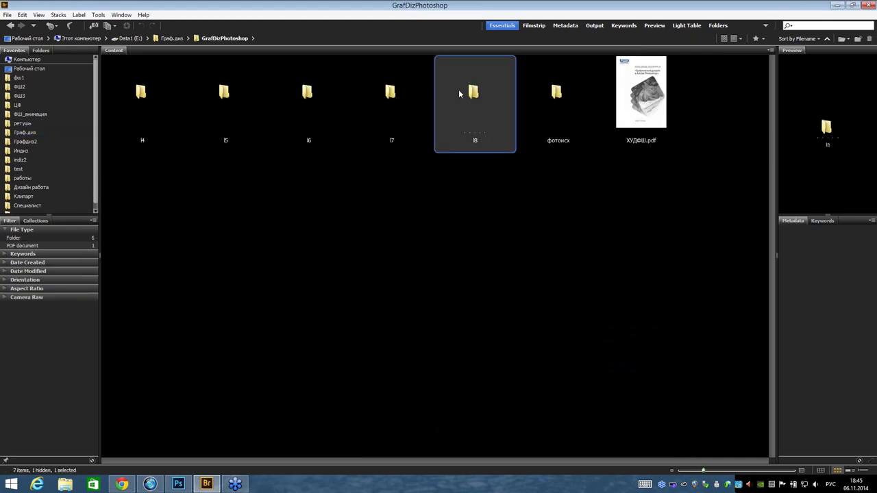
left_click(389, 93)
key("Return")
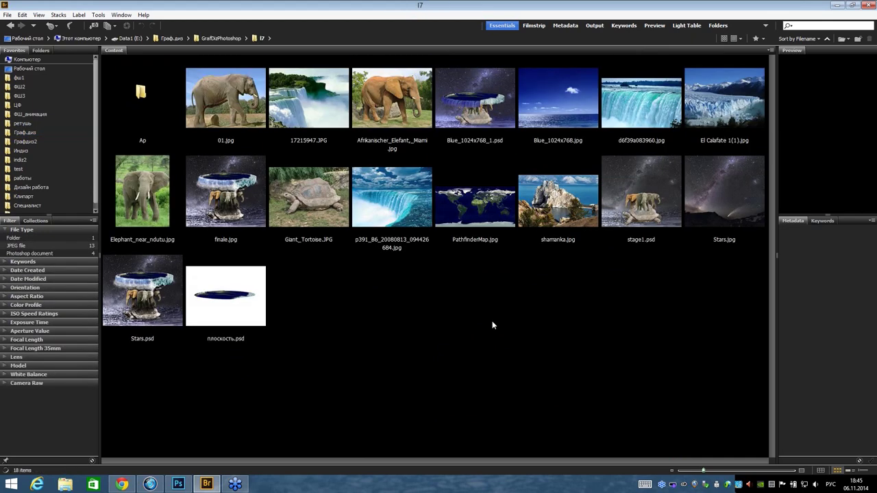
double_click(485, 223)
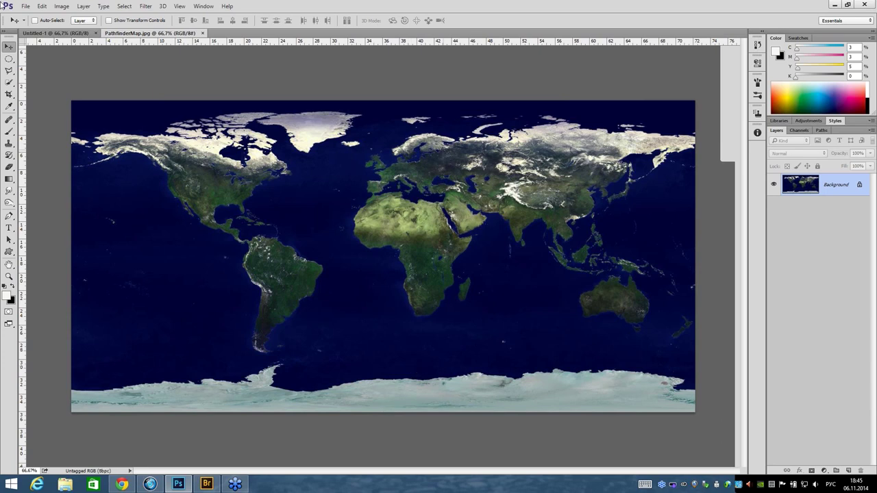
Toggle Move tool Auto-Select, select all and deselect the map, then open Image > Adjustments.
left_click(35, 20)
key("ctrl+a")
key("ctrl+d")
left_click(34, 20)
key("alt+shift")
left_click(62, 6)
mouse_move(75, 30)
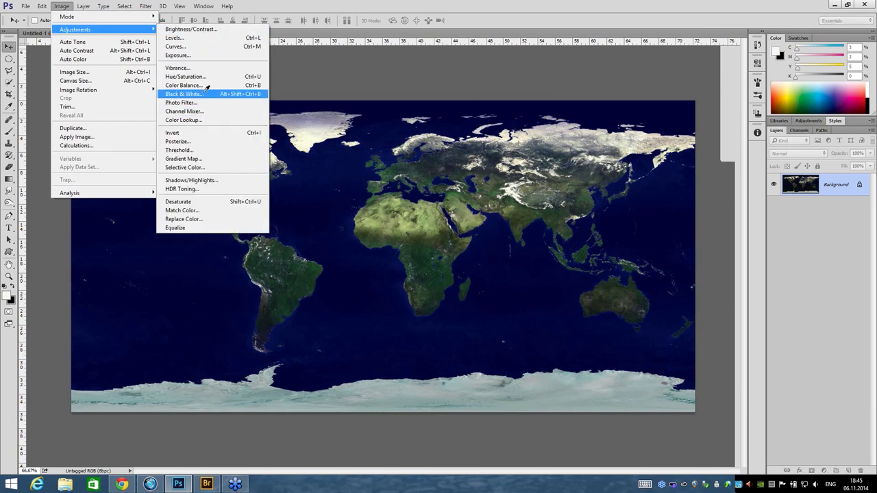
Apply Black & White to the map with Cyans 197, Blues 4 and Yellows 107.
left_click(199, 93)
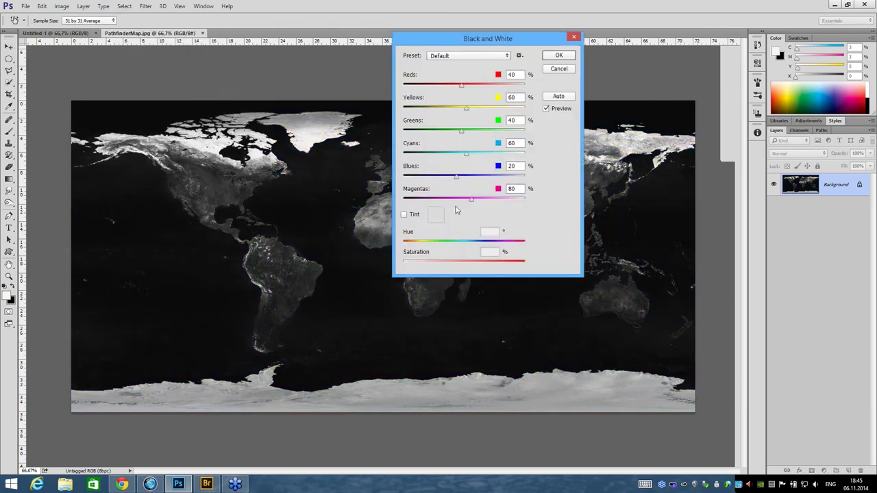
mouse_move(459, 158)
left_mouse_down()
mouse_move(437, 154)
mouse_move(499, 158)
mouse_move(468, 176)
left_mouse_up()
left_click(475, 179)
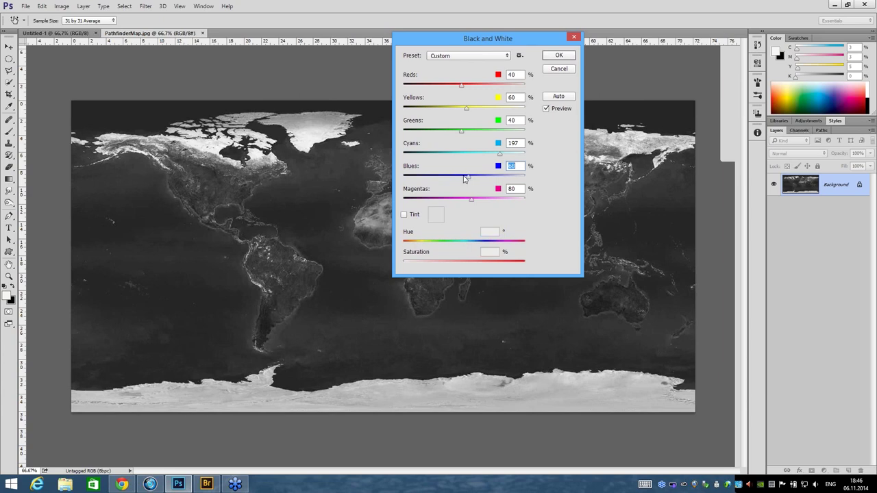
left_click_drag(469, 177, 452, 180)
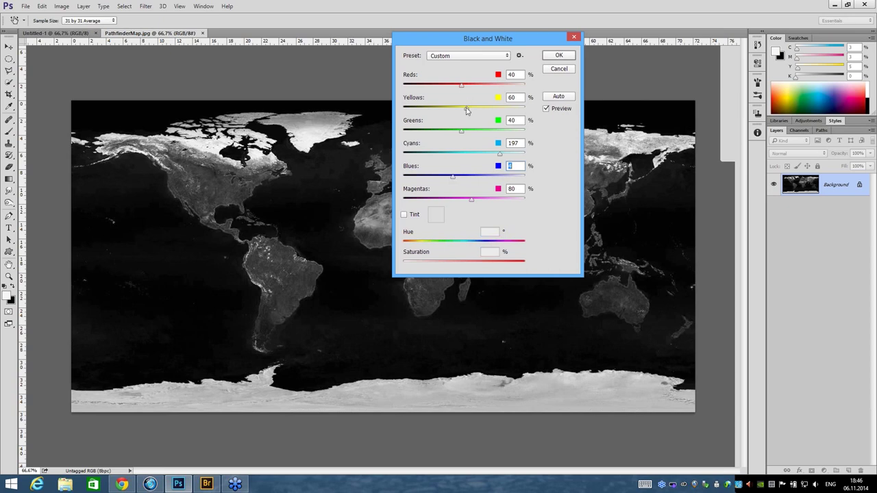
left_click_drag(466, 108, 490, 109)
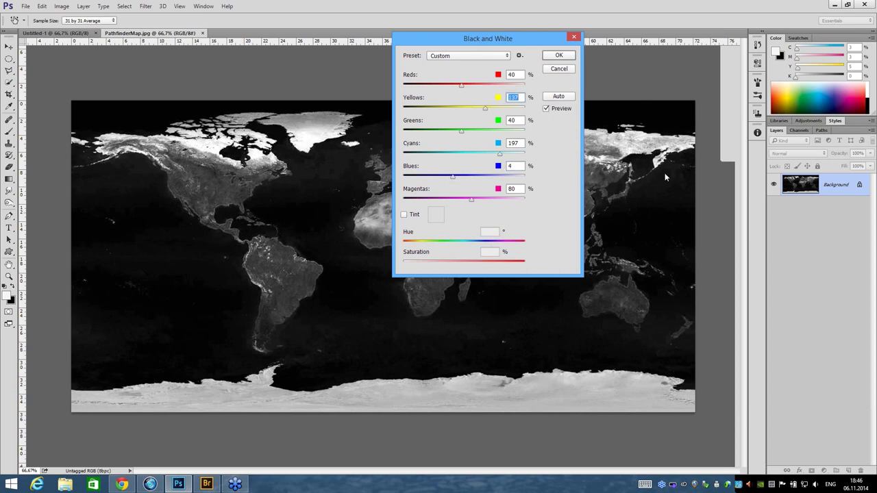
left_click_drag(480, 39, 697, 207)
left_click_drag(710, 274, 708, 252)
left_click(699, 252)
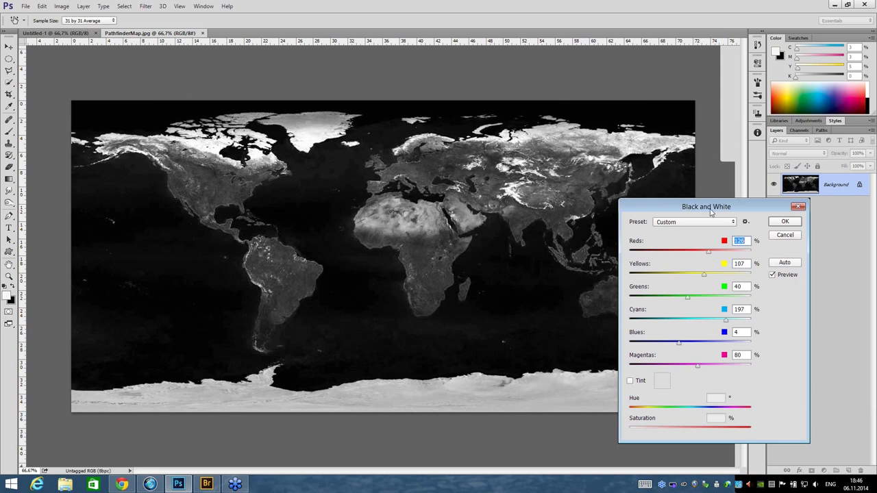
left_click_drag(706, 206, 441, 30)
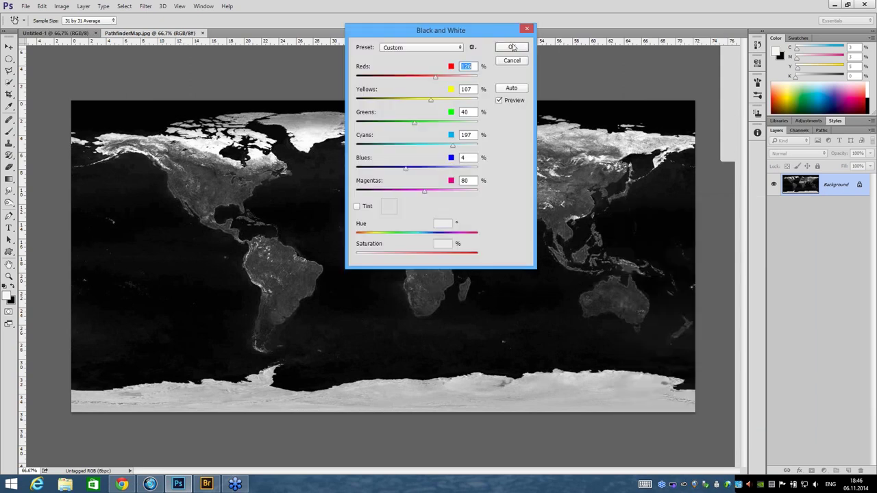
key("Return")
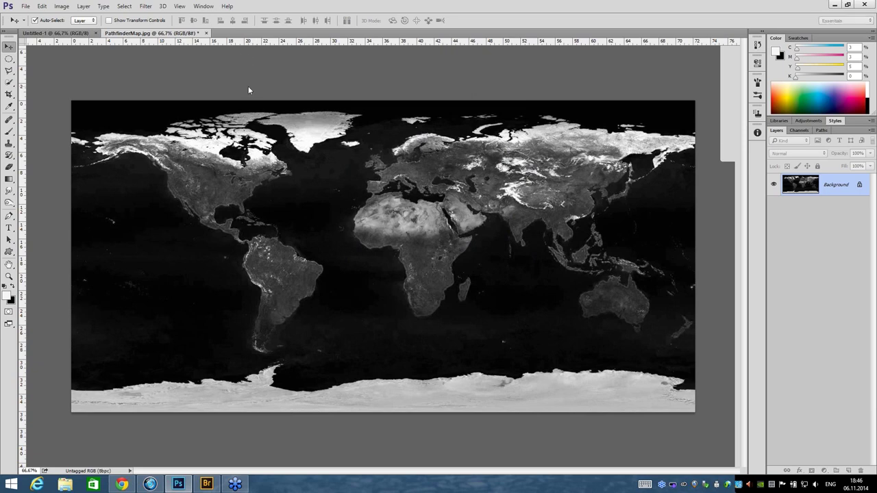
Apply Levels with the output black value raised to 240.
key("ctrl+l")
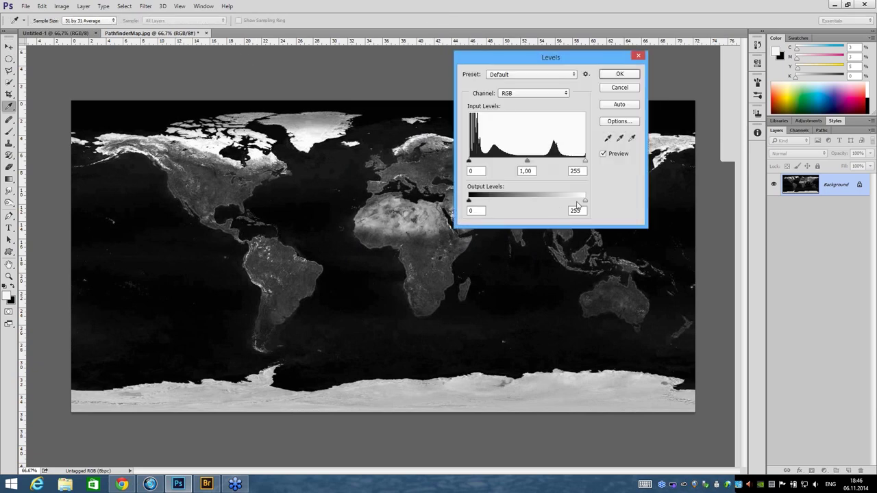
left_click_drag(469, 200, 574, 202)
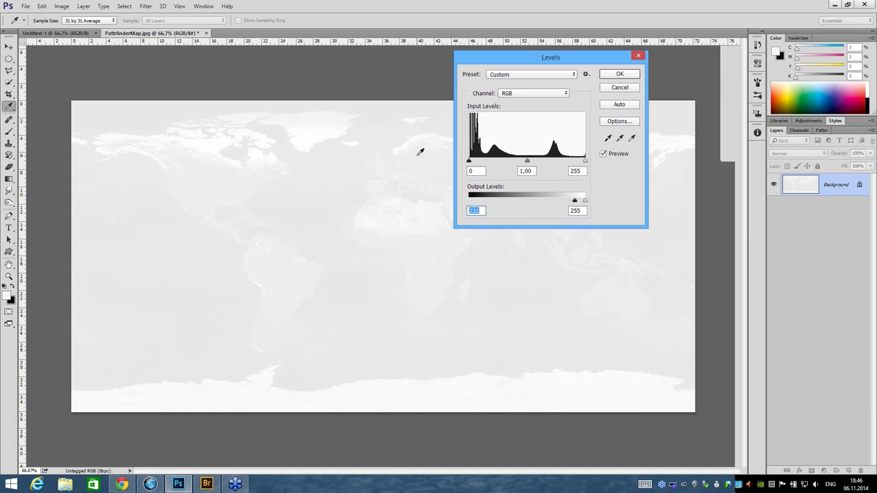
type("240")
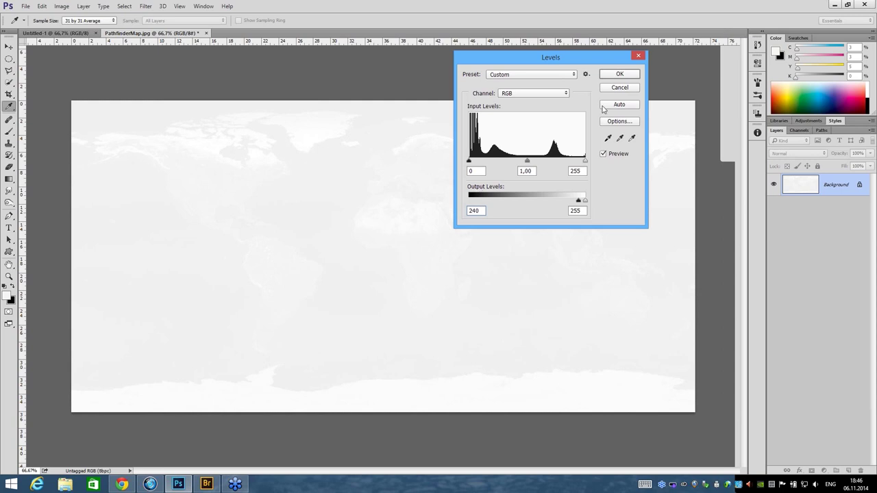
left_click(624, 75)
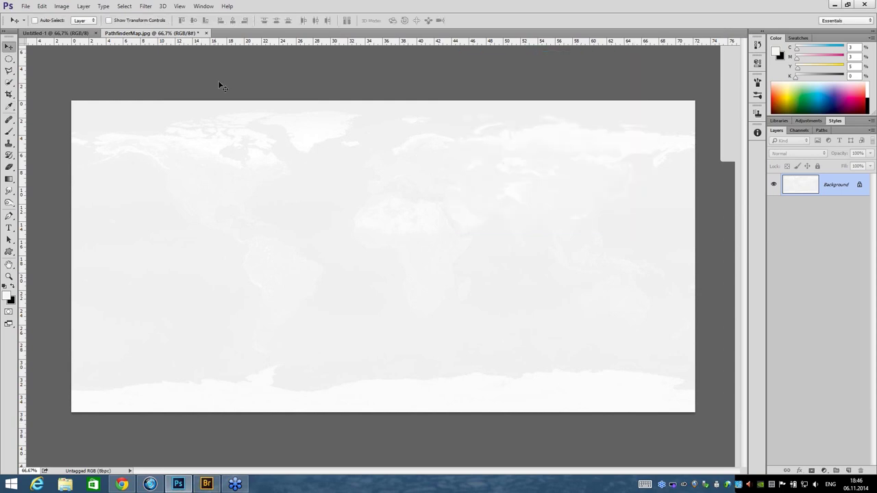
Make a Depth Map > Sphere mesh from the map layer and accept the 3D workspace.
left_click(179, 7)
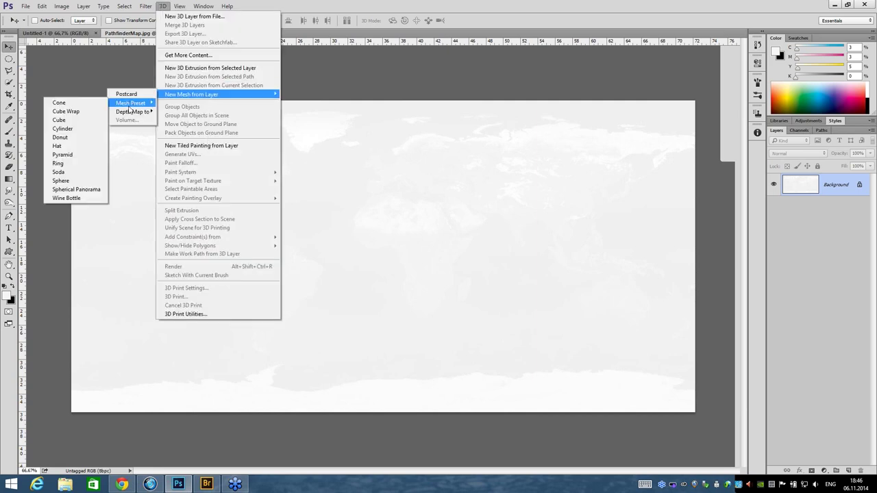
mouse_move(132, 111)
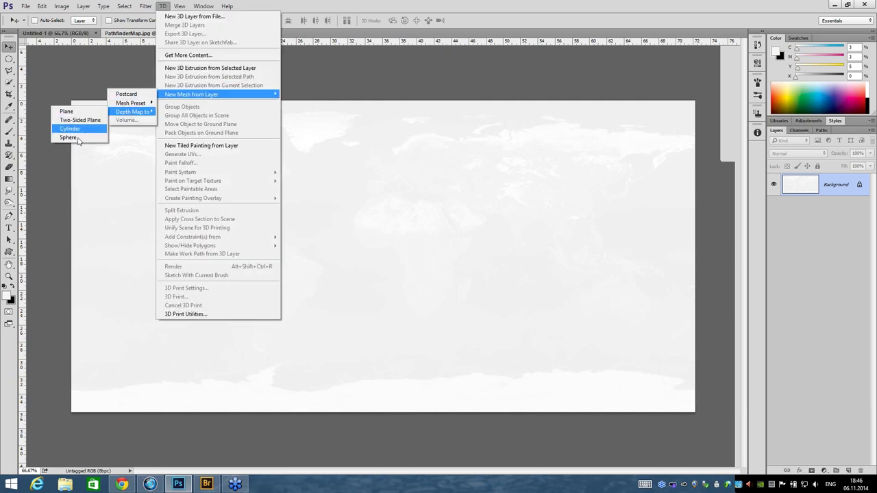
left_click(78, 138)
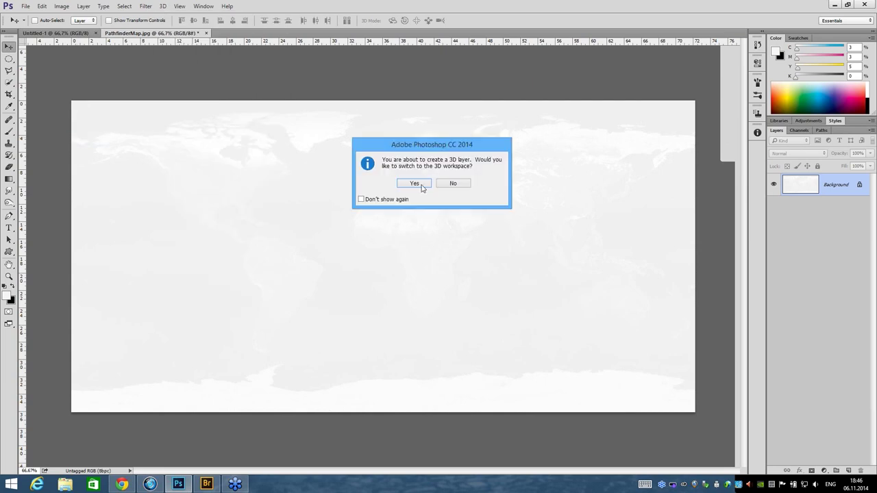
left_click(421, 185)
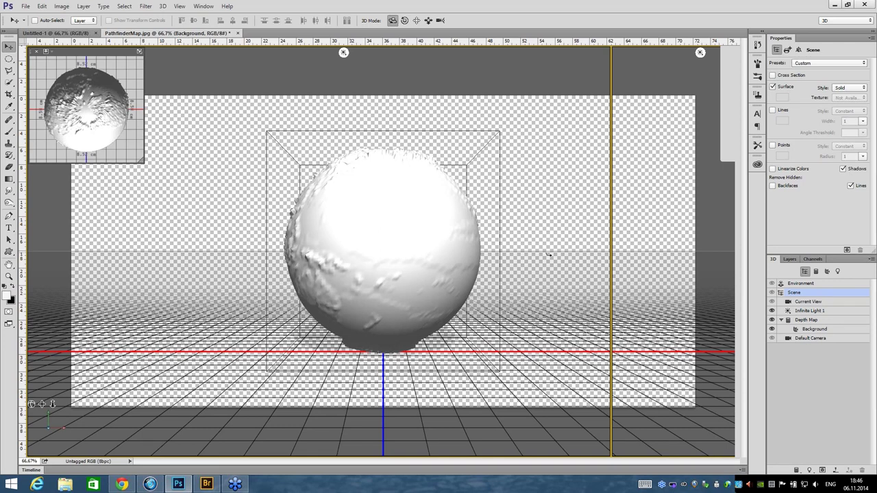
Select Infinite Light 1 and rotate it to light the sphere from above.
mouse_move(548, 255)
left_mouse_down()
mouse_move(676, 191)
mouse_move(726, 103)
left_mouse_up()
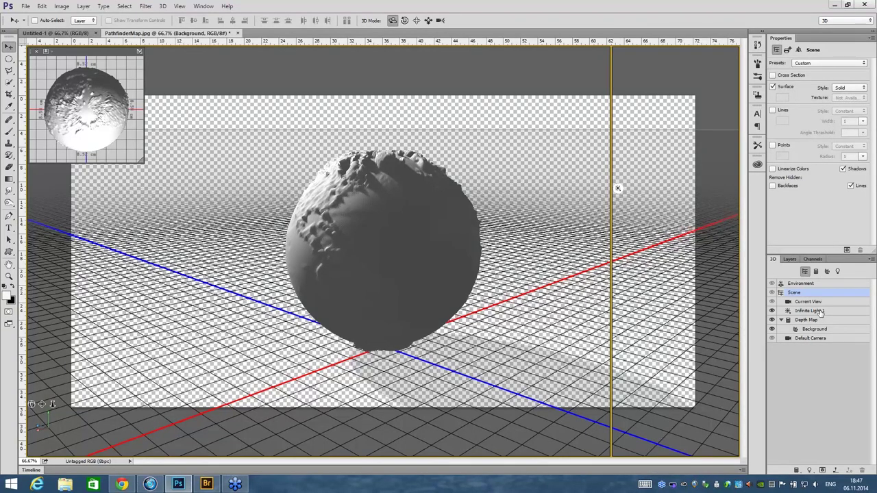
left_click(821, 313)
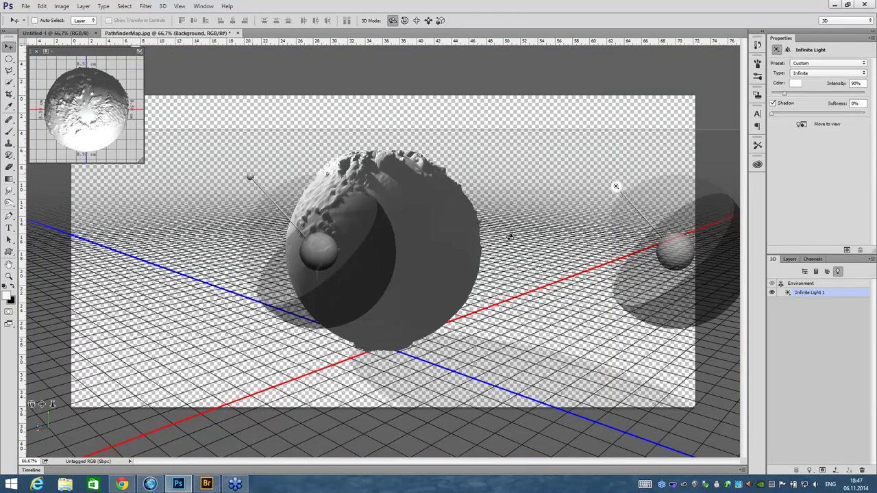
left_click_drag(509, 236, 529, 176)
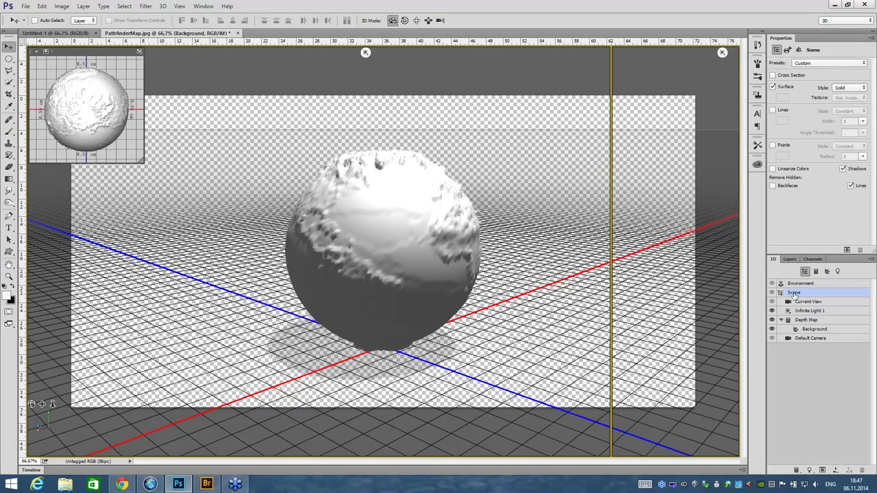
left_click(808, 302)
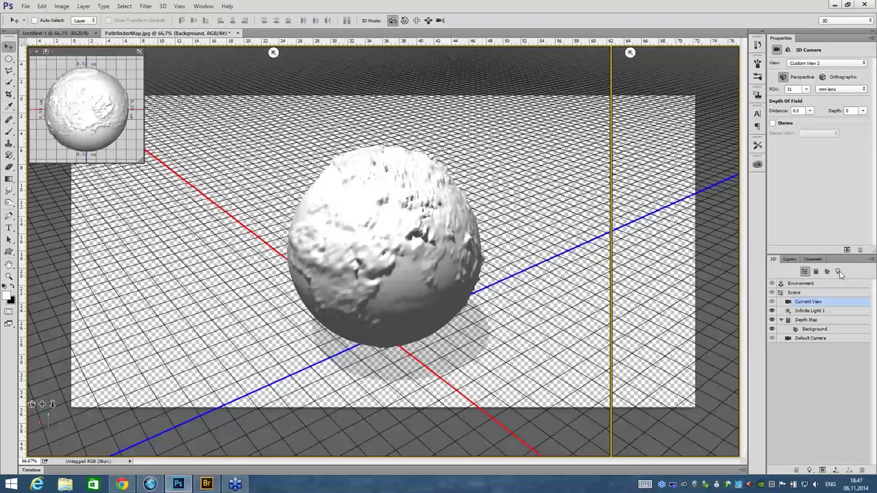
left_click(401, 164)
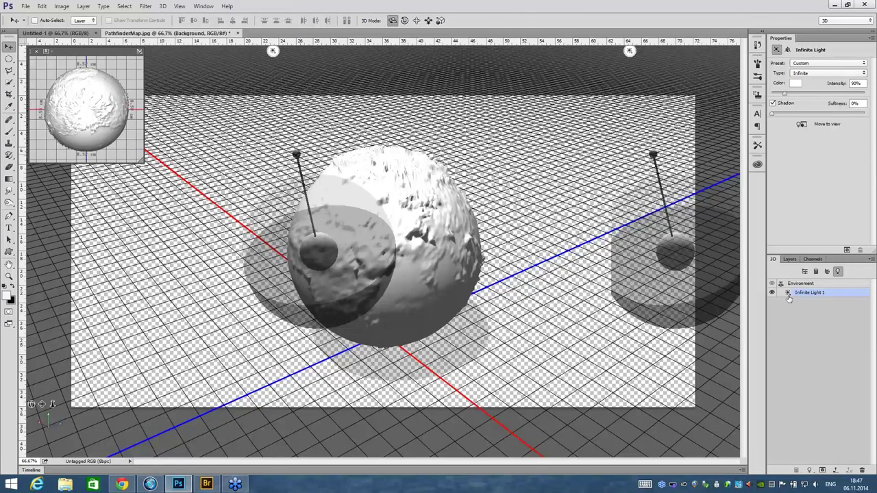
Paste the satellite world map into the sphere's Background diffuse texture, then save and close it.
left_click(789, 259)
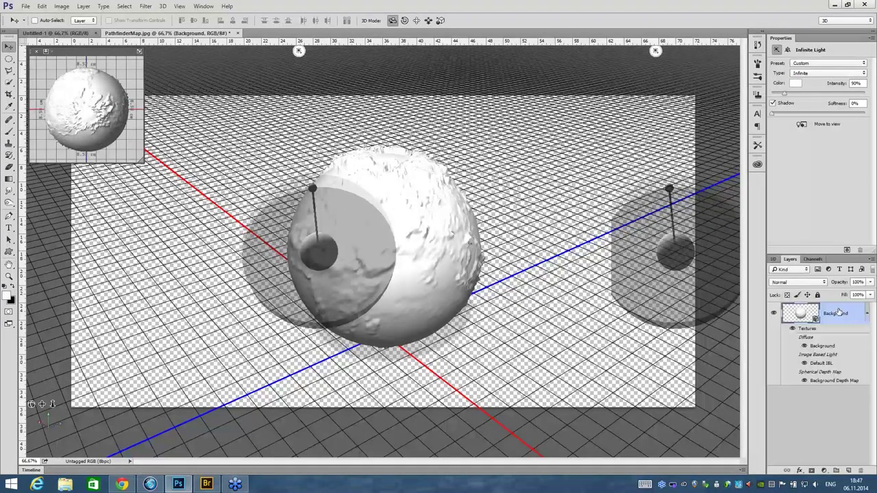
double_click(826, 349)
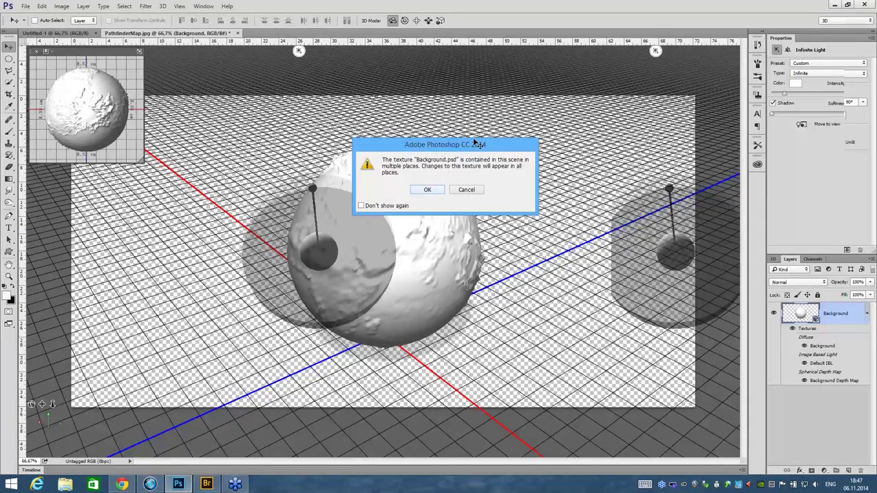
key("Return")
key("ctrl+v")
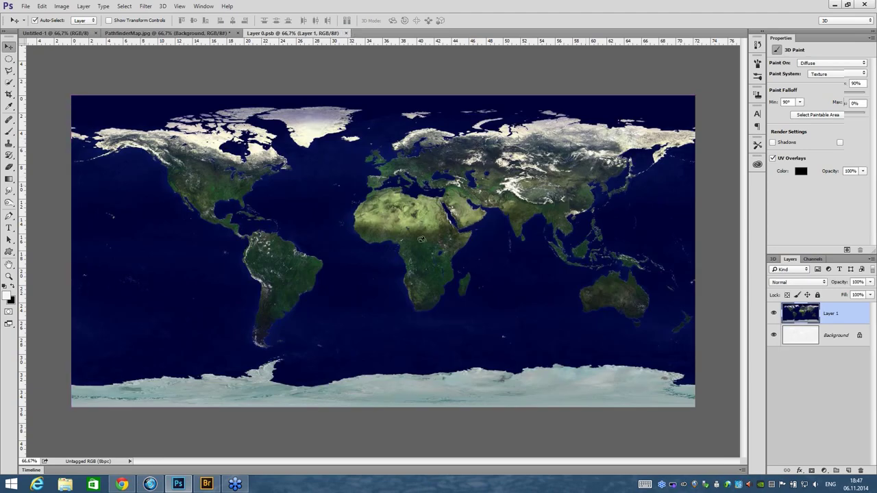
key("ctrl+s")
key("ctrl+w")
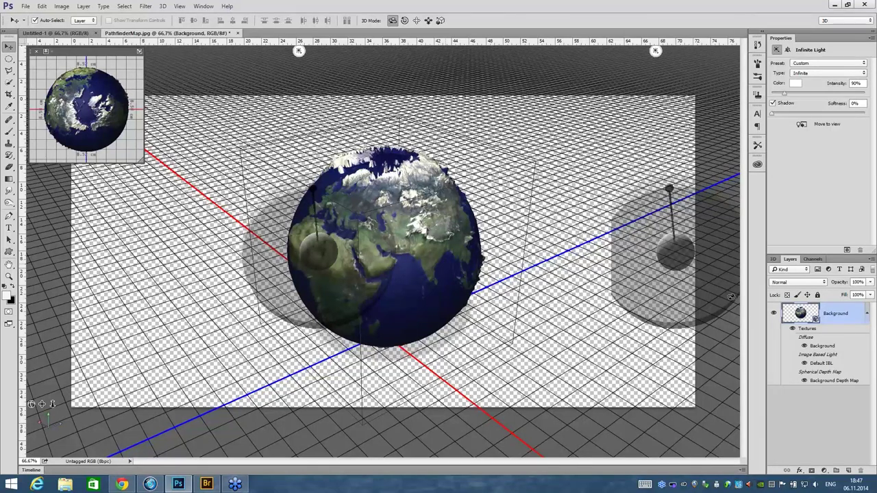
Move the infinite light toward the right side of the globe.
left_click_drag(731, 296, 733, 184)
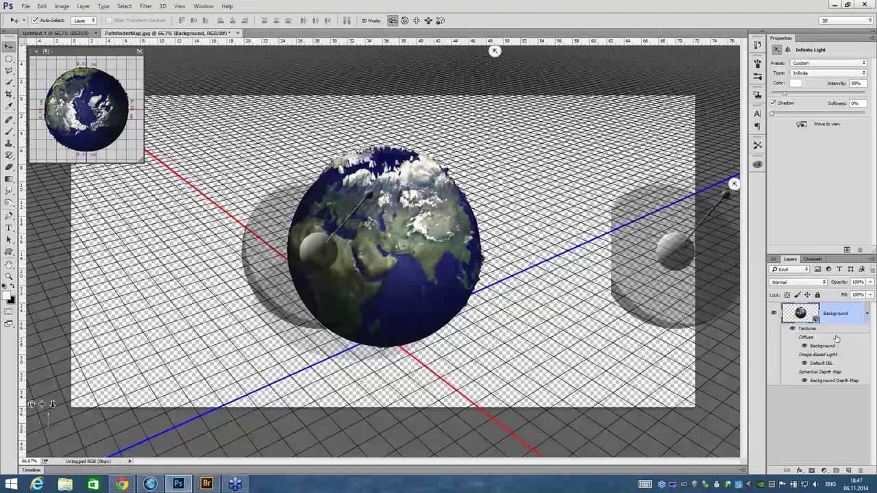
left_click(813, 259)
left_click(773, 259)
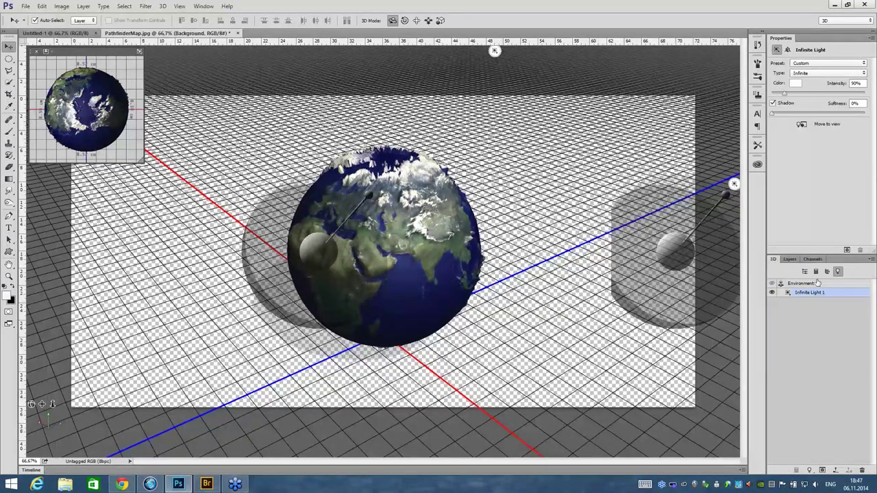
left_click(815, 282)
Select the current camera view and orbit it to a lower, rotated angle on the globe.
left_click(805, 271)
left_click(808, 301)
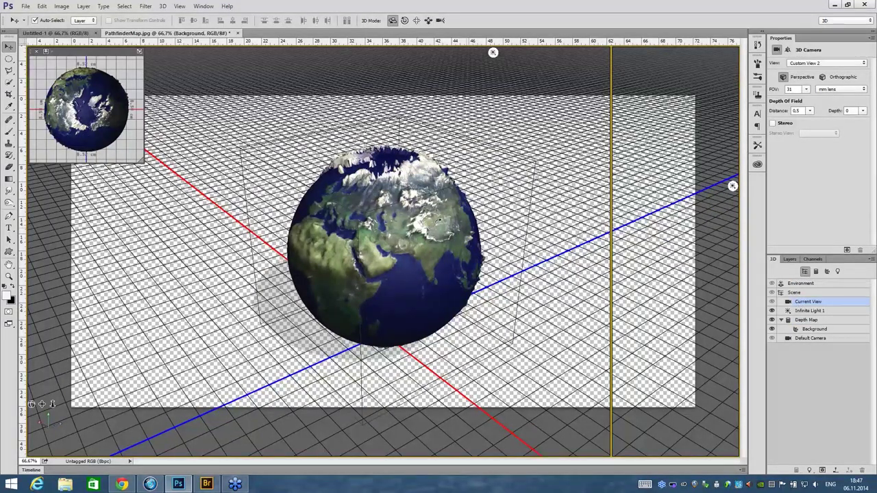
left_click_drag(436, 221, 435, 227)
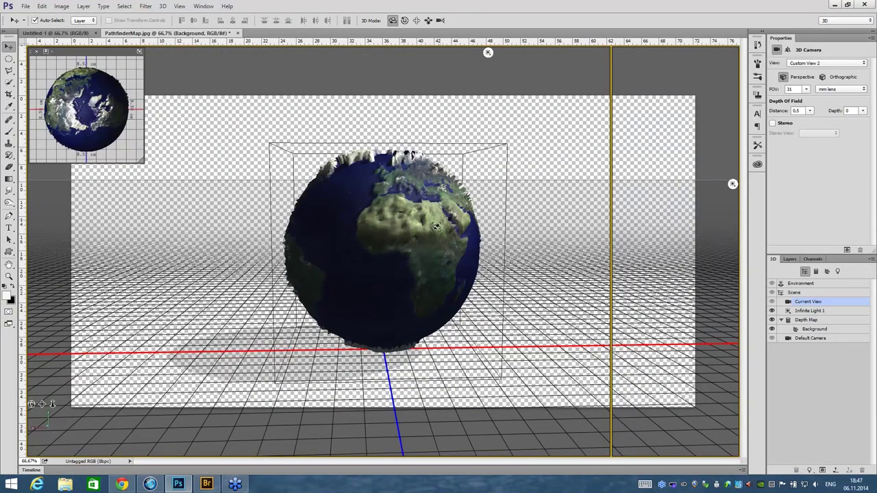
left_click_drag(435, 226, 391, 172)
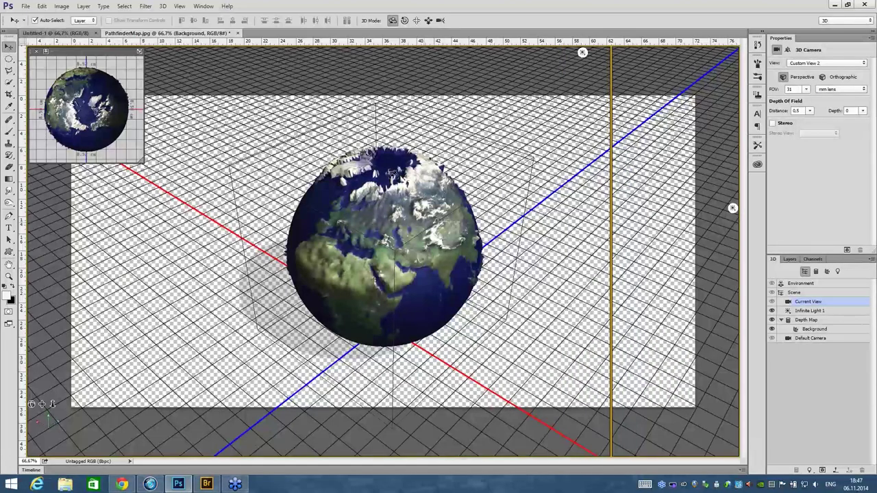
left_click_drag(391, 172, 417, 199)
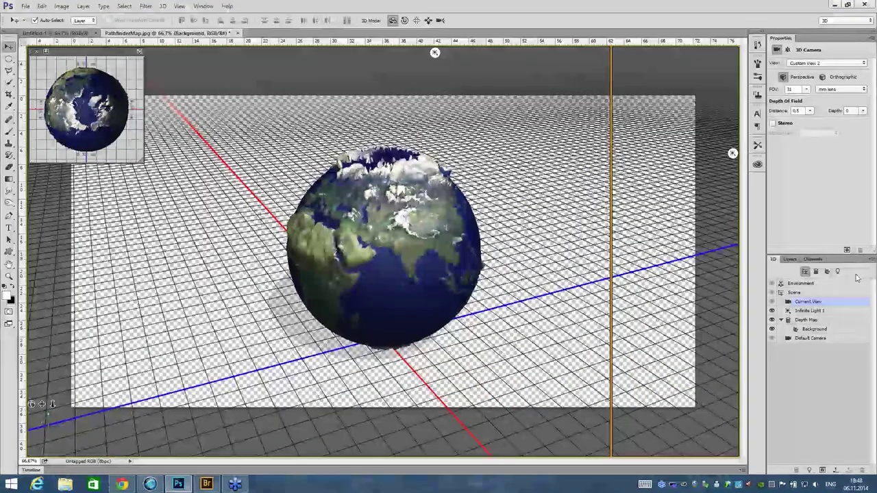
left_click(789, 260)
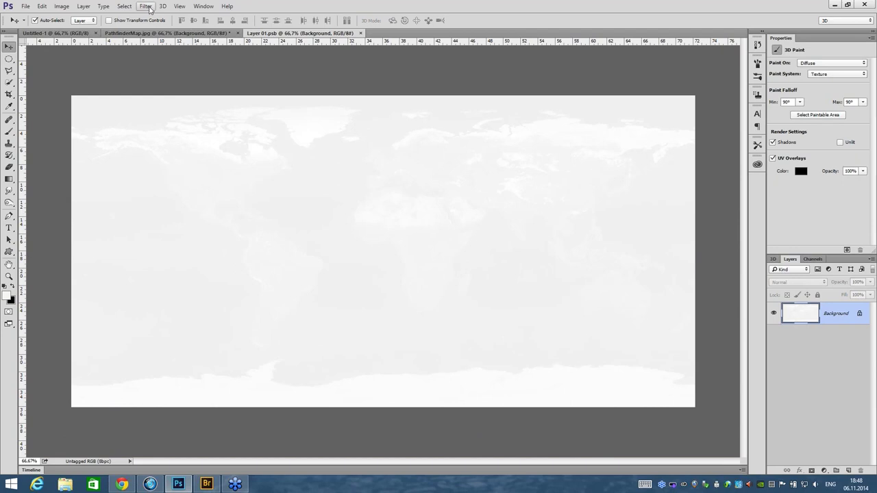
Run Gaussian Blur on the height-map texture and save Layer 01.psb.
left_click(146, 6)
mouse_move(150, 107)
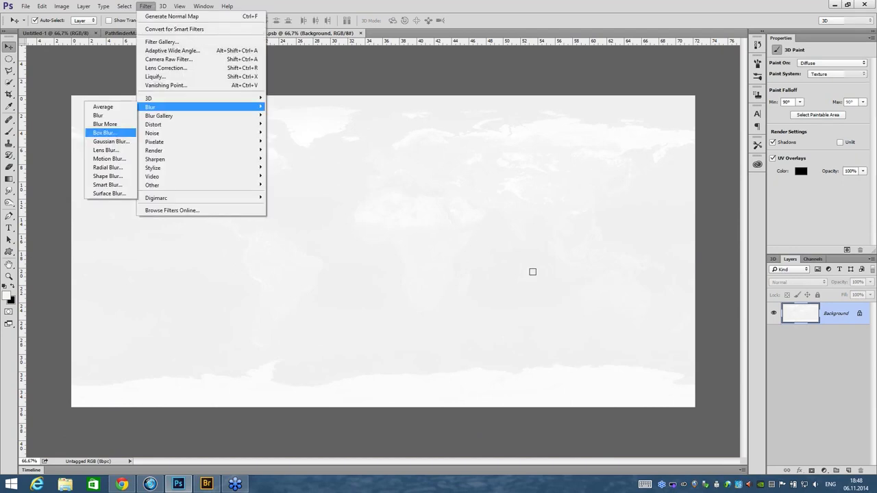
left_click(118, 133)
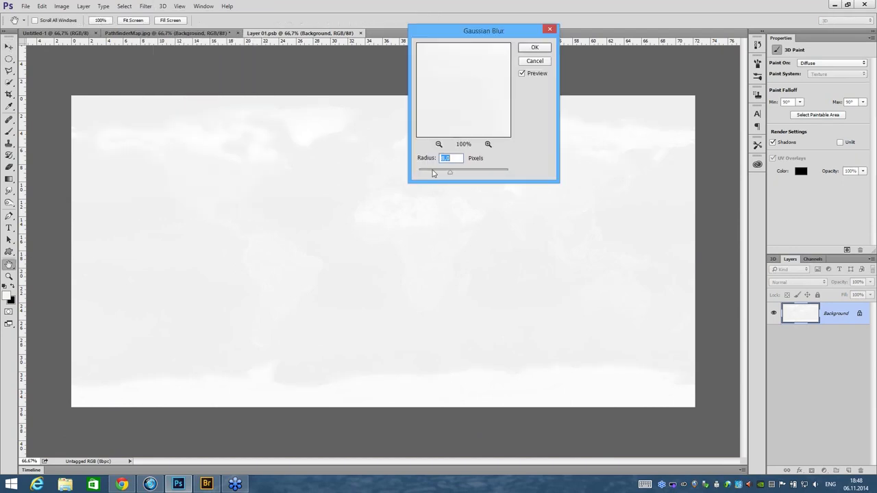
key("Escape")
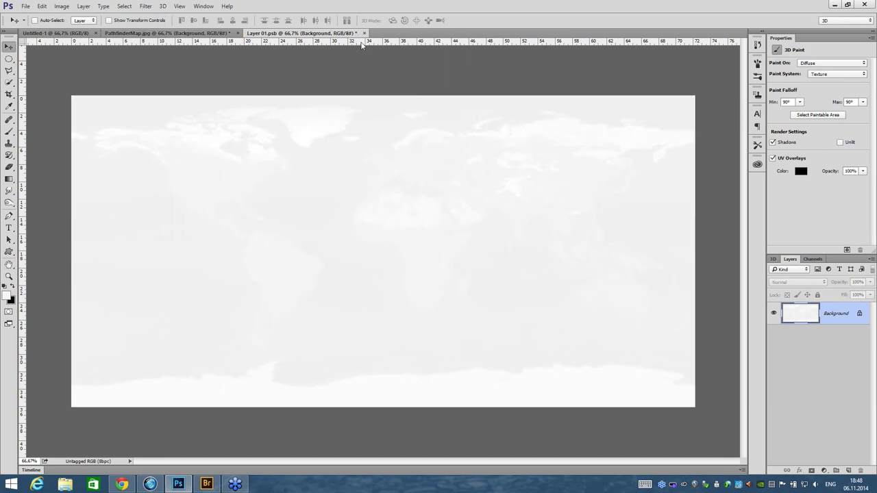
key("ctrl+s")
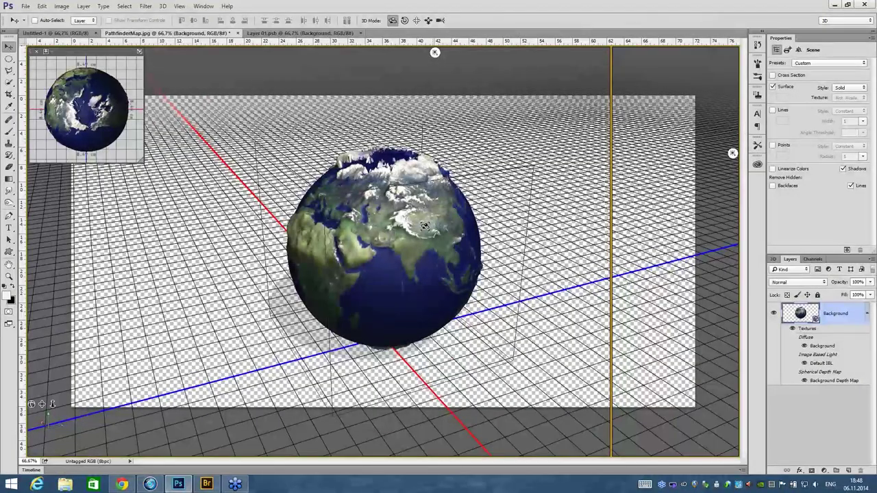
Orbit the view and zoom the globe to 200%.
left_click_drag(424, 226, 447, 249)
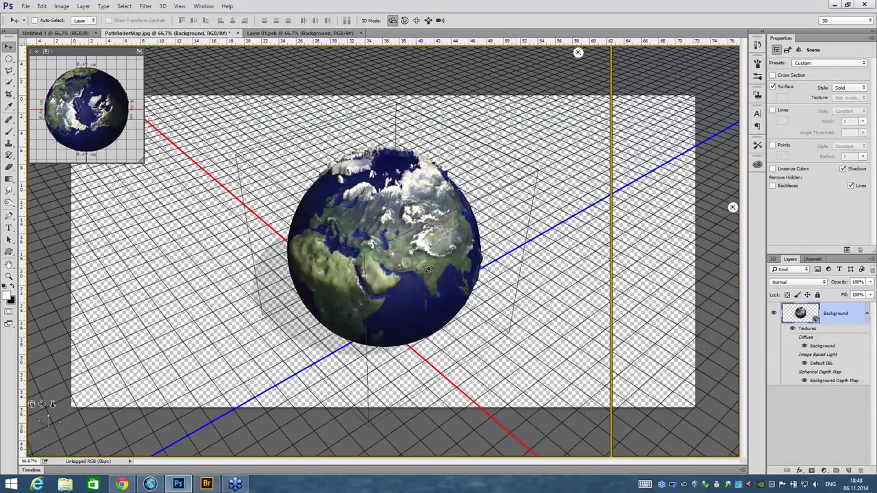
left_click_drag(427, 269, 413, 243)
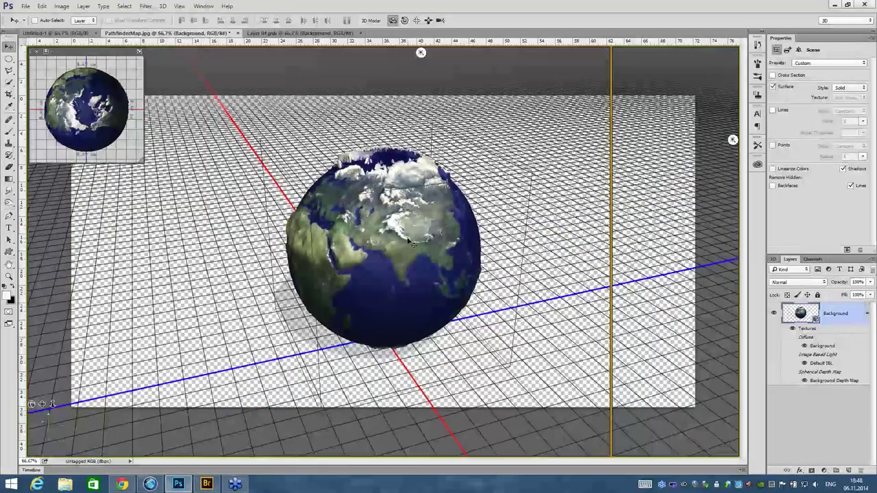
key("ctrl+plus")
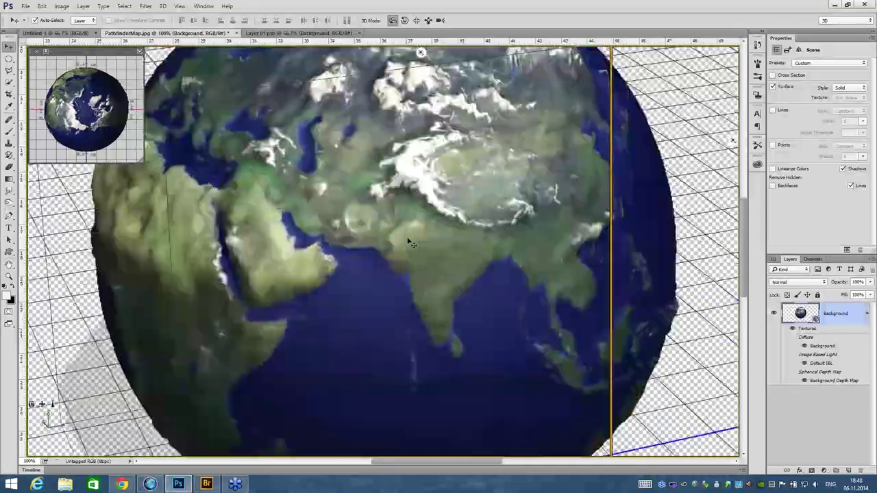
key("ctrl+plus")
key("ctrl+minus")
key("ctrl+minus")
key("ctrl+plus")
key("ctrl+plus")
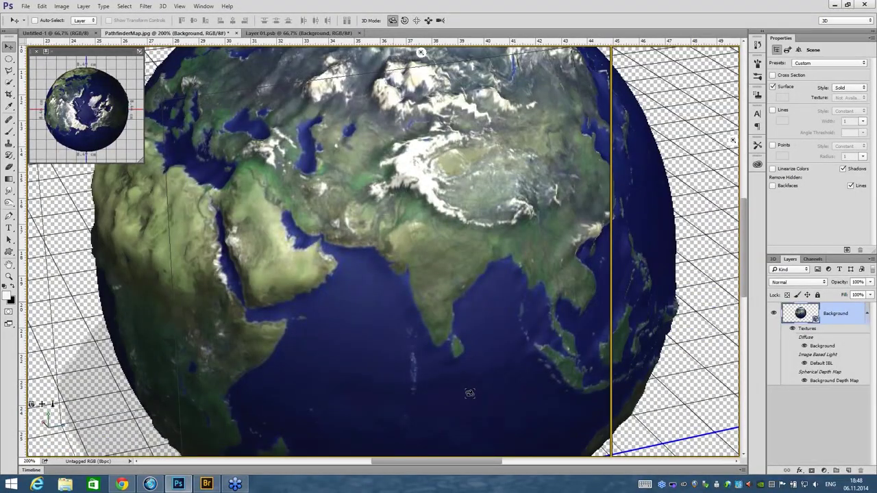
Turn the globe to show Europe and the Middle East and start a full render.
left_click_drag(470, 393, 555, 466)
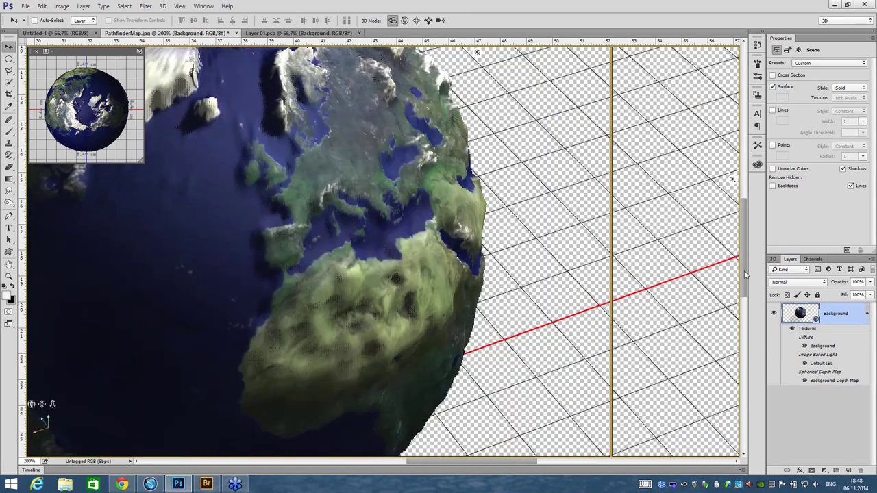
left_click_drag(637, 253, 447, 249)
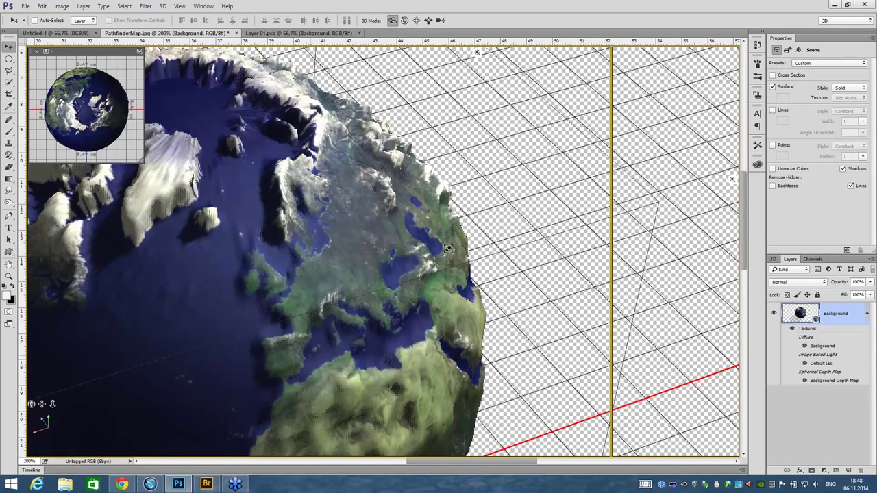
left_click_drag(447, 248, 408, 225)
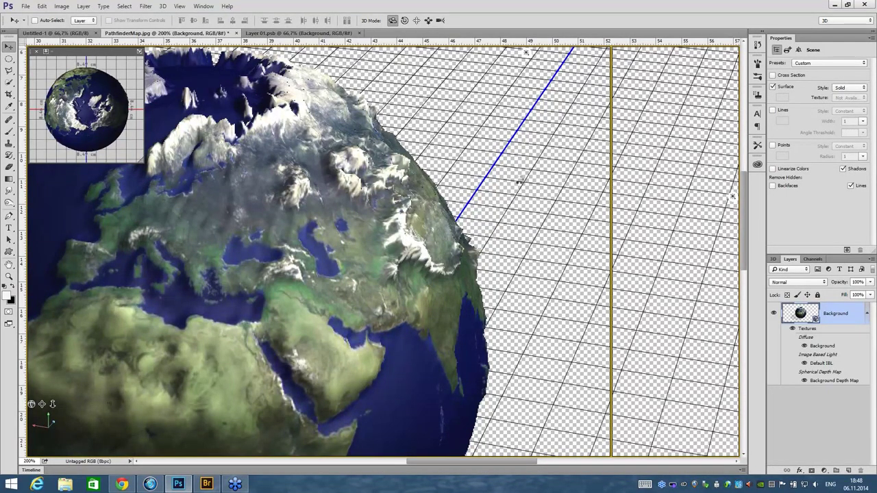
key("ctrl+shift+alt+r")
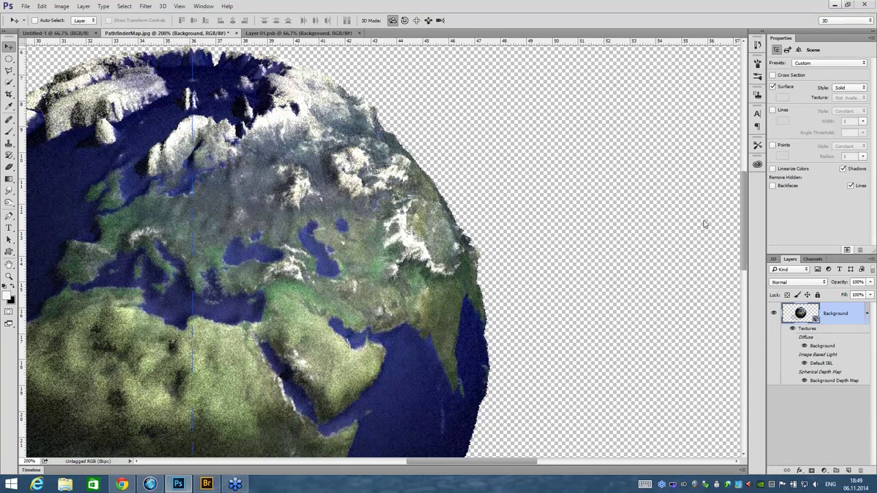
Re-render the scene, then close Layer 01.psb and PathfinderMap.jpg without saving.
left_click(847, 249)
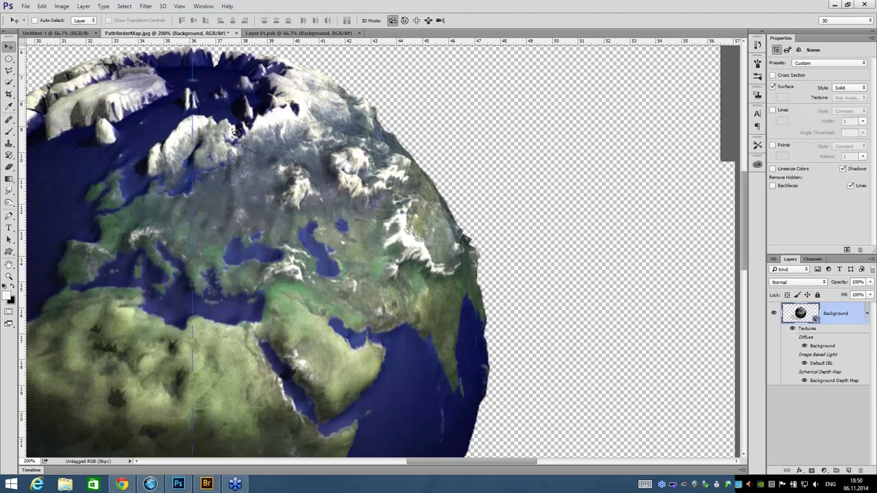
left_click_drag(235, 133, 506, 191)
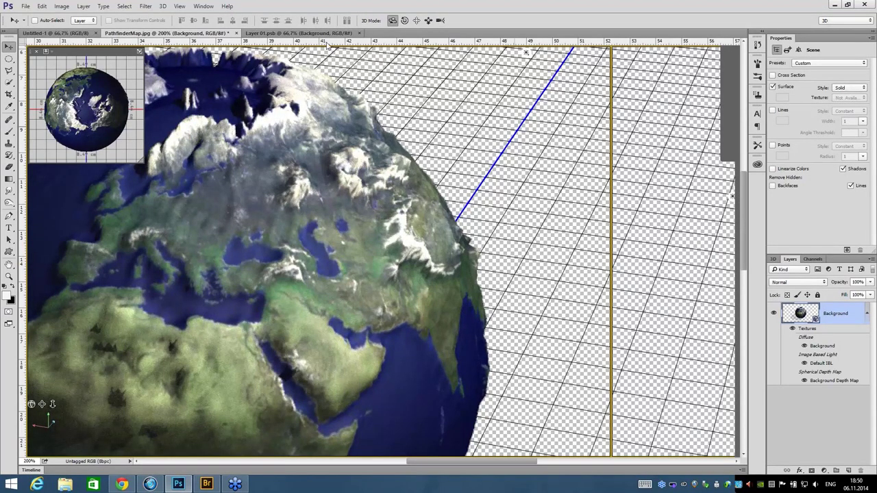
left_click(352, 32)
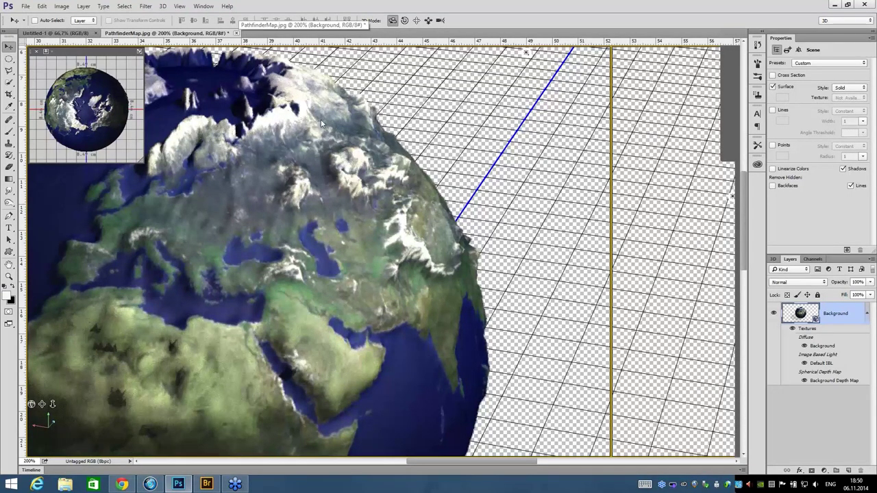
key("ctrl+w")
left_click(439, 191)
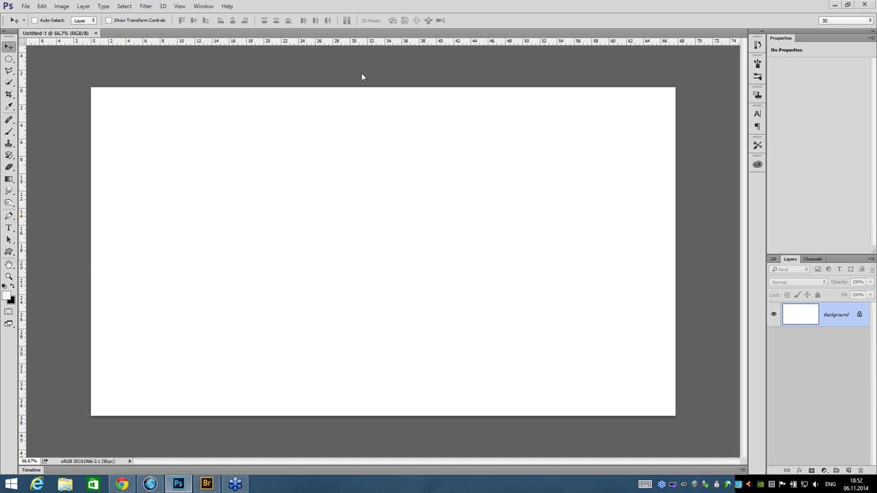
Use Type > Add Fonts from Typekit to open the desktop font library.
left_click(107, 11)
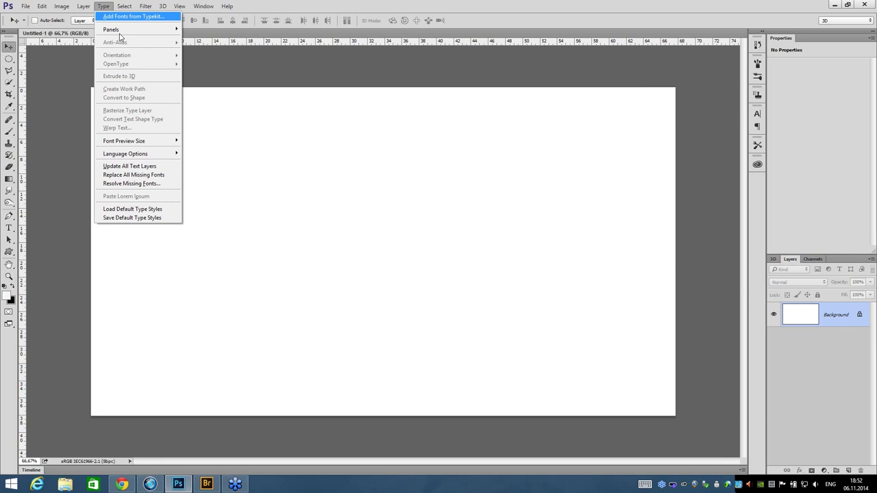
left_click(122, 15)
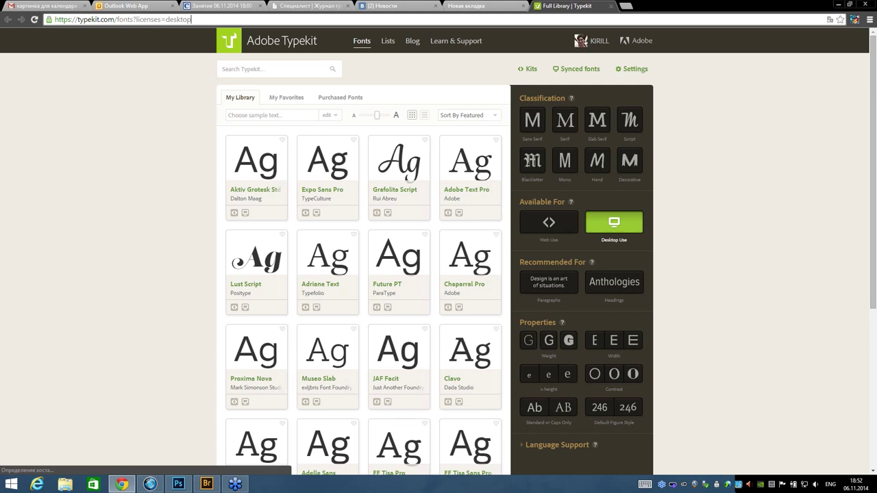
Filter the Typekit font library to fonts that support Russian.
scroll(452, 87, "down", 5)
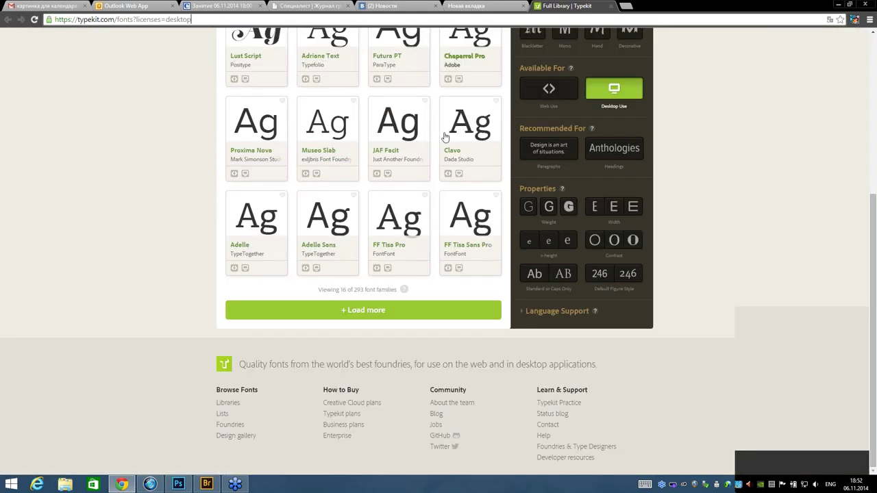
left_click(521, 281)
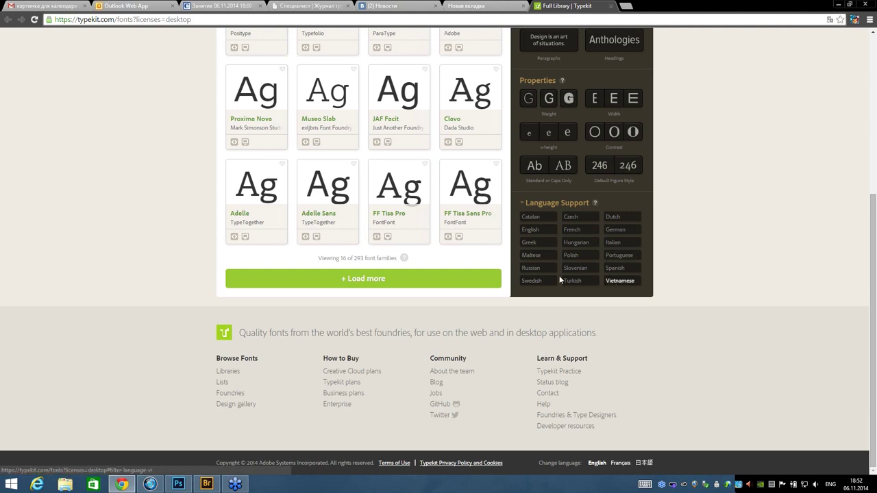
left_click(535, 272)
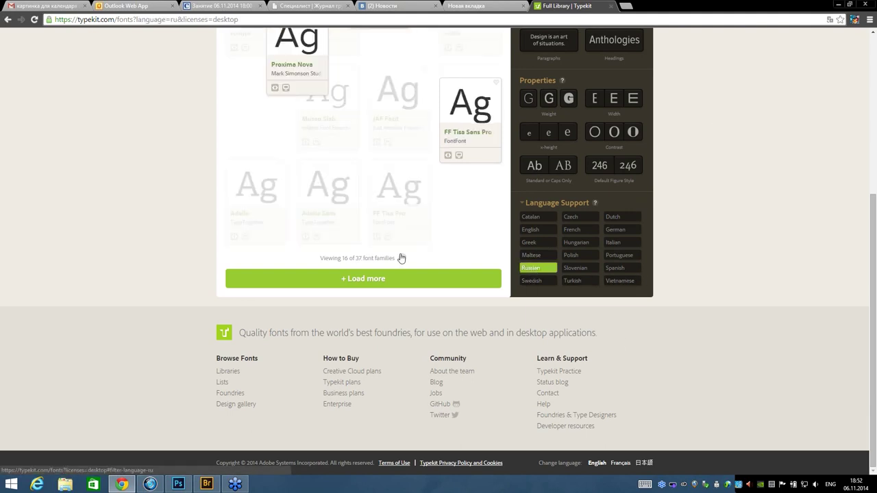
scroll(419, 216, "down", 2)
scroll(420, 217, "up", 1)
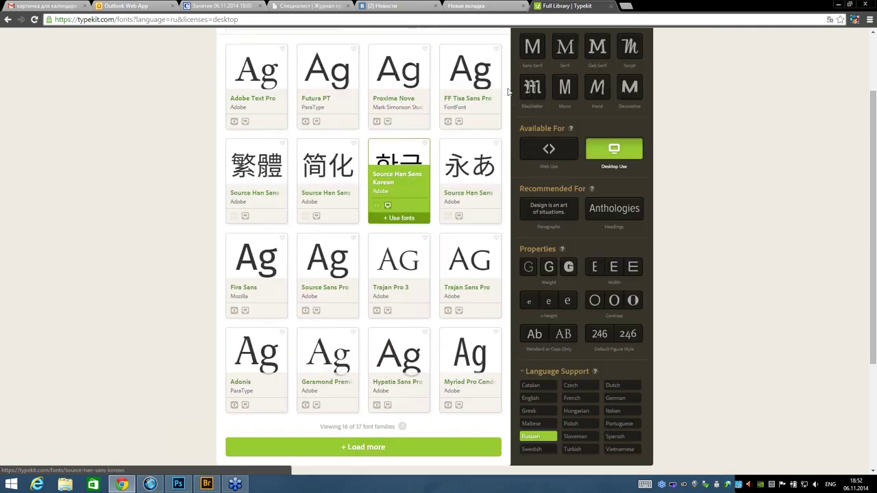
Switch Available For to Web Use and the classification to Decorative only.
left_click(635, 145)
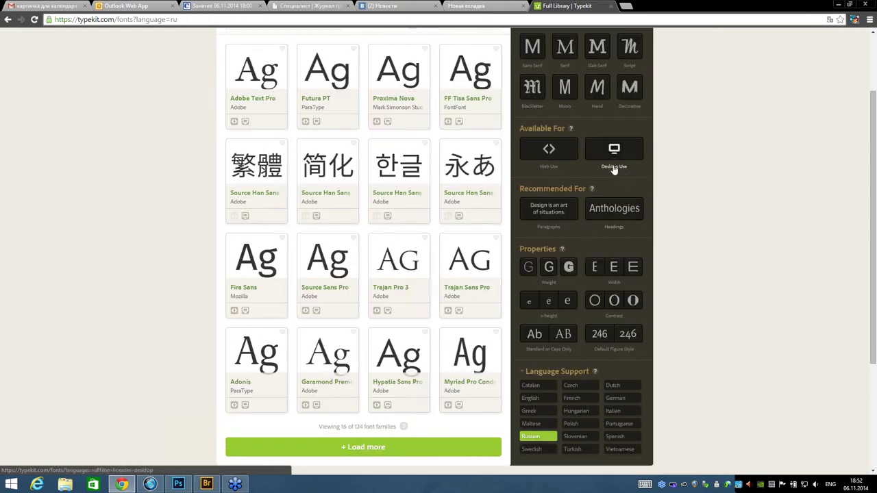
left_click(556, 156)
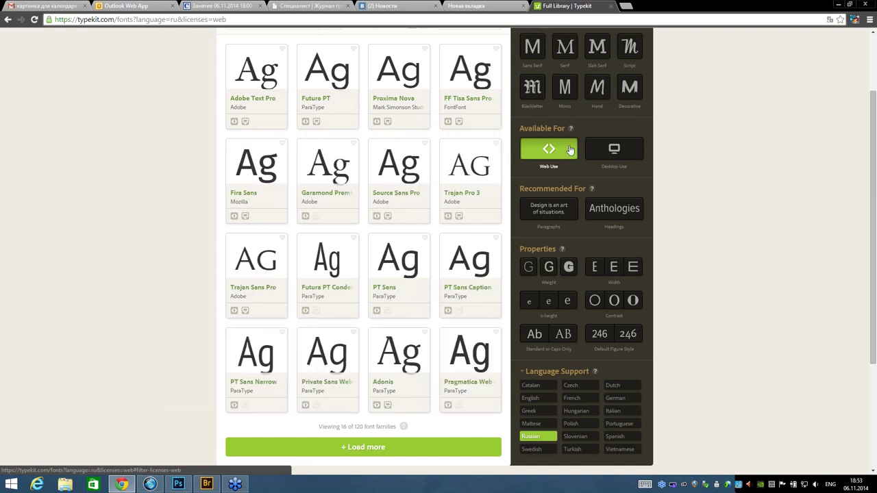
scroll(570, 150, "up", 3)
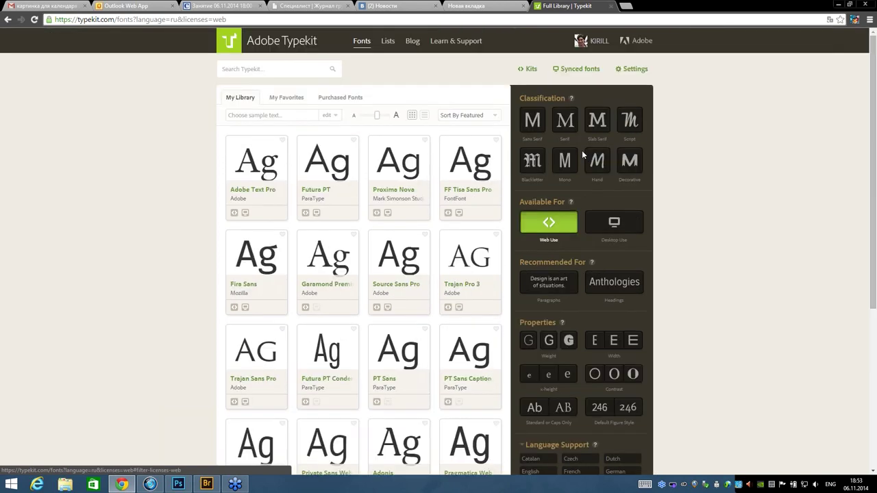
left_click(597, 160)
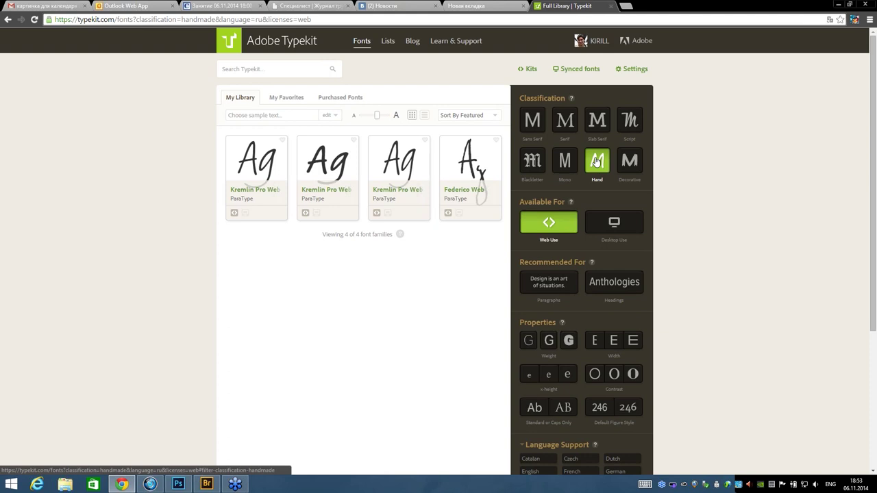
left_click(630, 164)
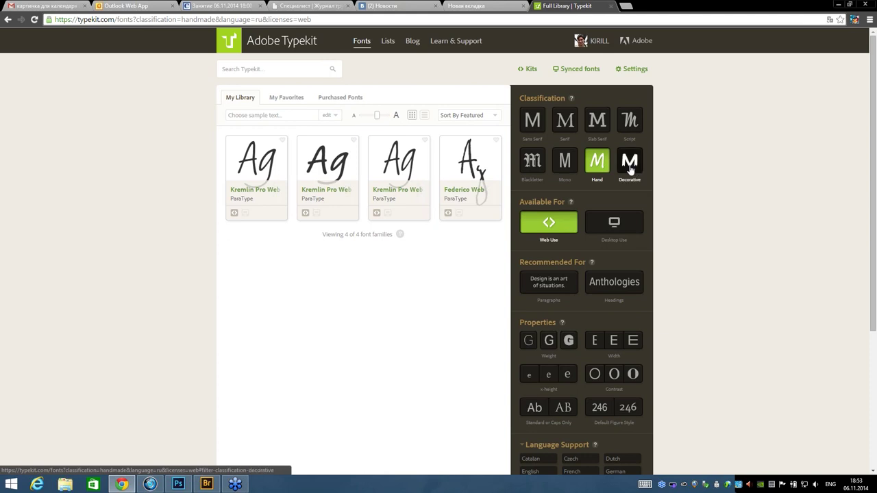
left_click(604, 164)
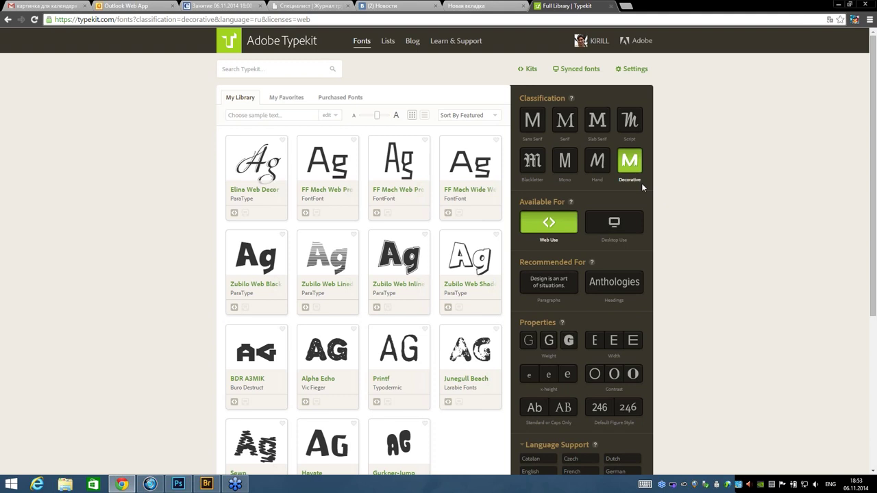
mouse_move(470, 270)
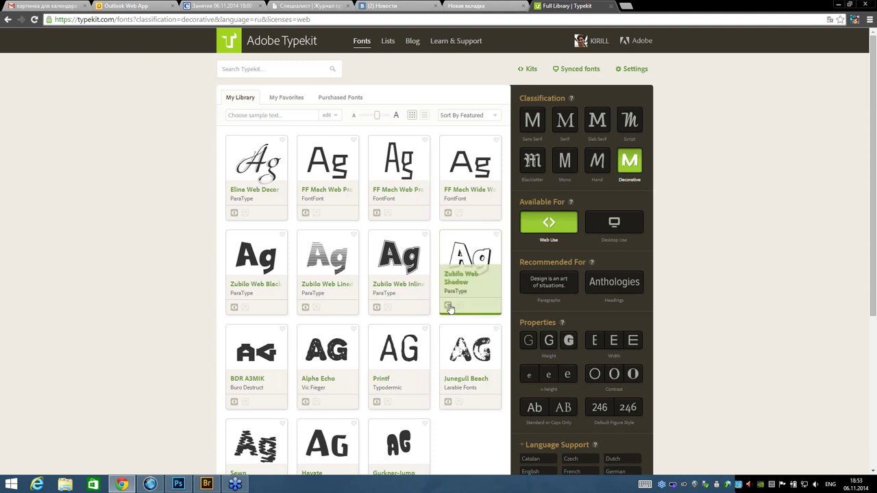
left_click(450, 306)
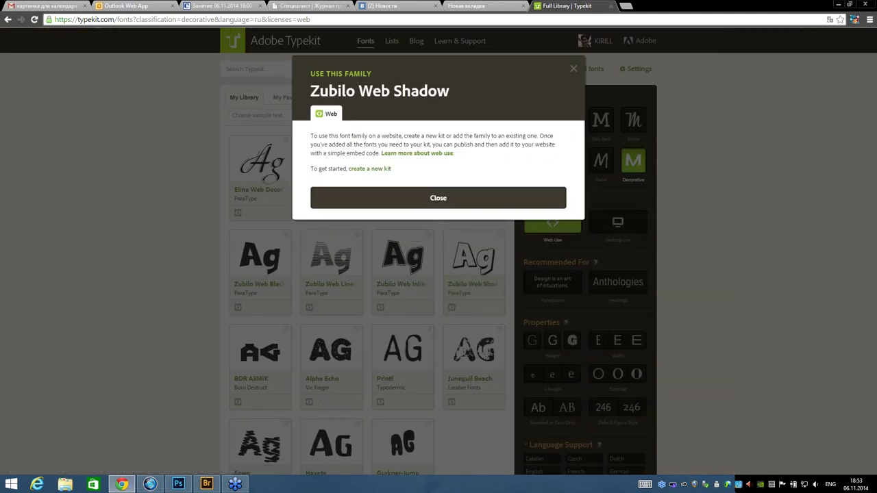
left_click(378, 174)
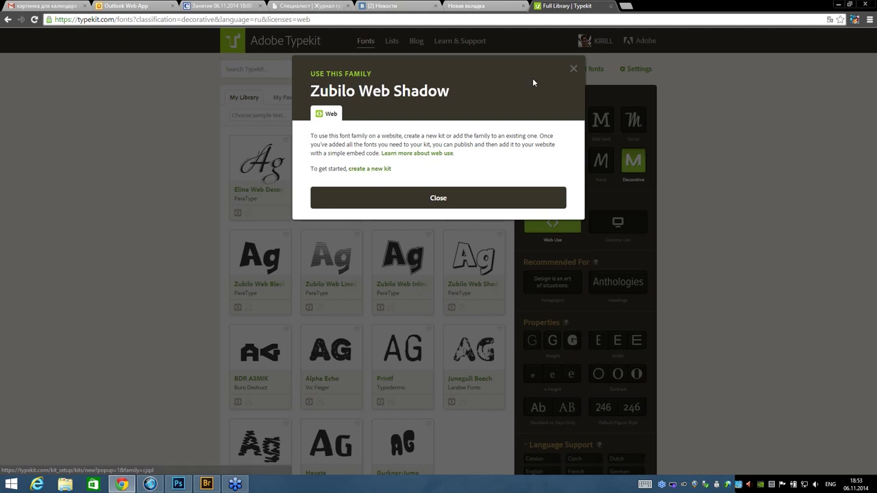
left_click(573, 69)
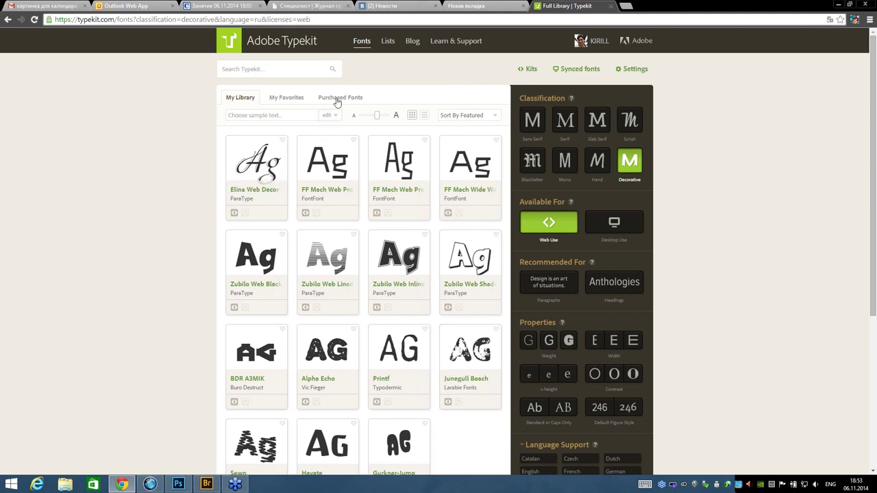
mouse_move(548, 223)
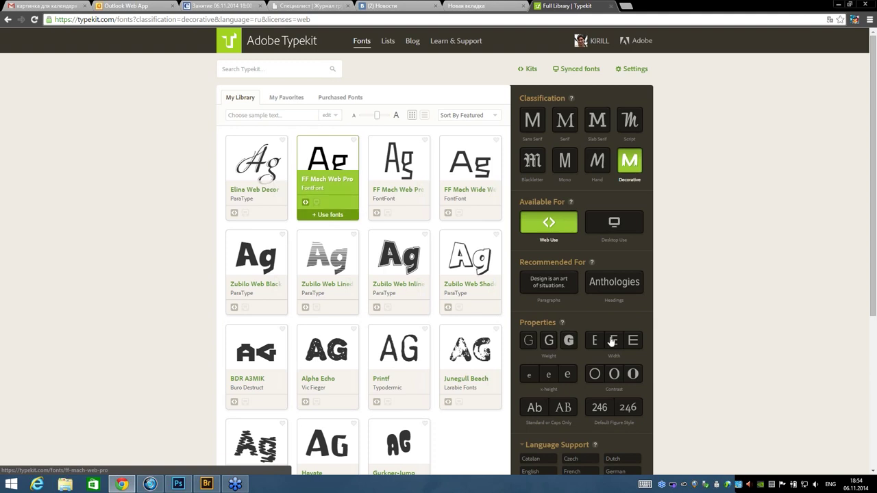
Switch Available For from Web Use to Desktop Use, listing fonts like Futura PT.
left_click(535, 230)
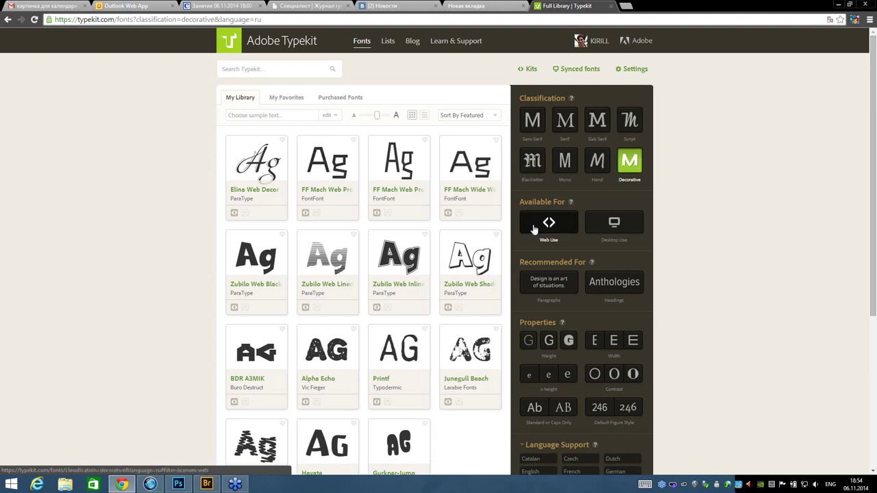
left_click(618, 235)
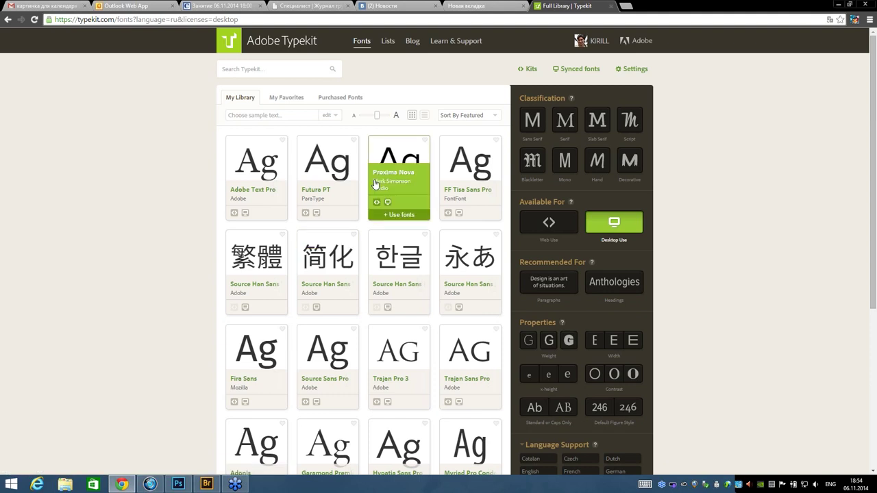
left_click(683, 484)
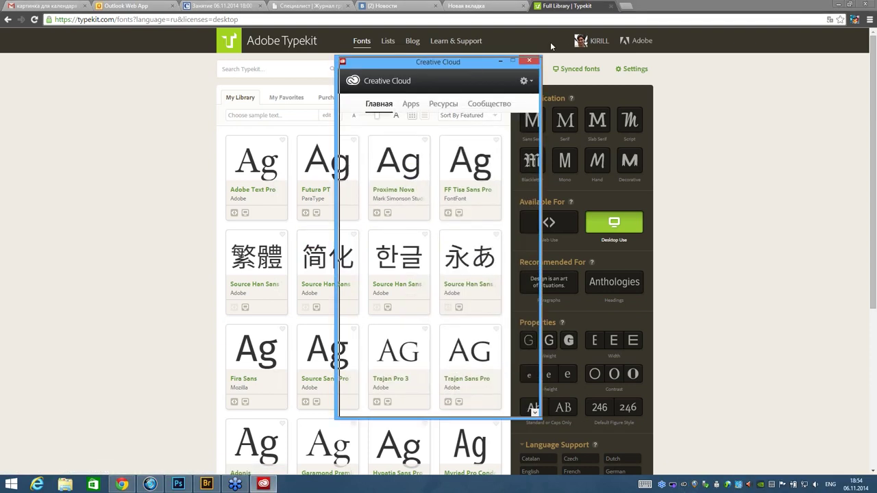
Browse the synced Typekit fonts under Ресурсы > Шрифты, then close Creative Cloud.
left_click(567, 84)
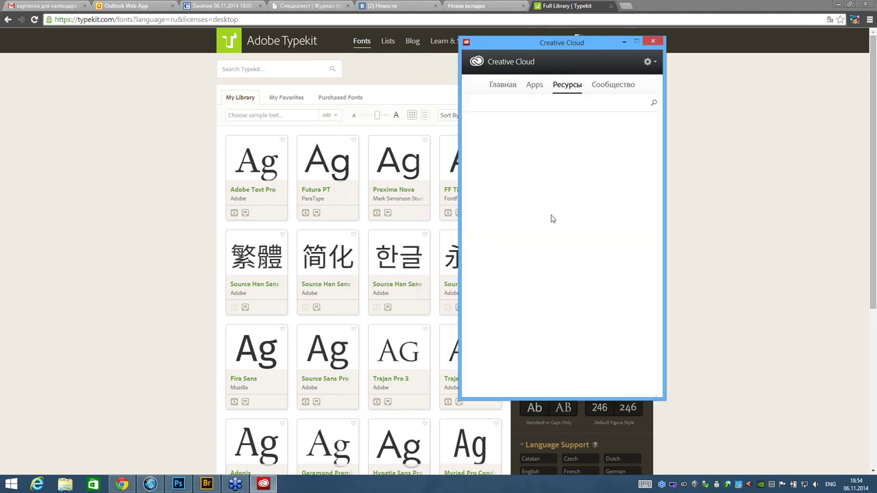
left_click(519, 103)
scroll(660, 164, "down", 5)
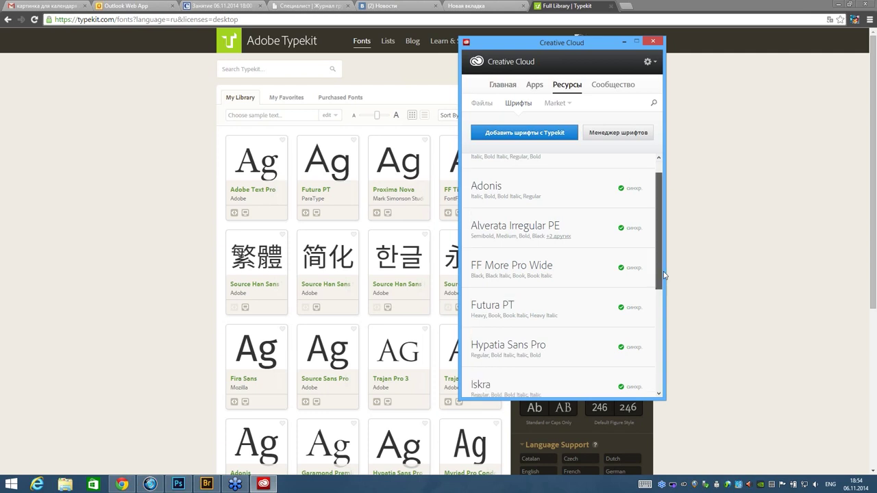
scroll(660, 164, "up", 5)
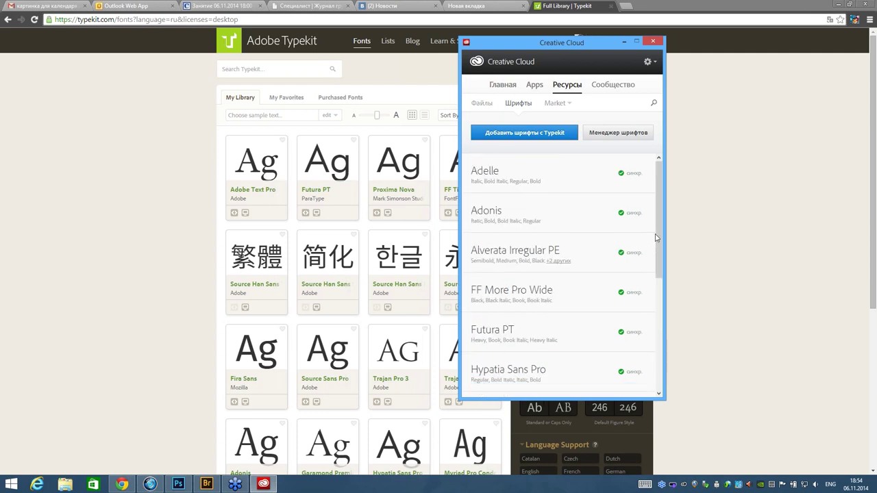
left_click_drag(656, 237, 671, 384)
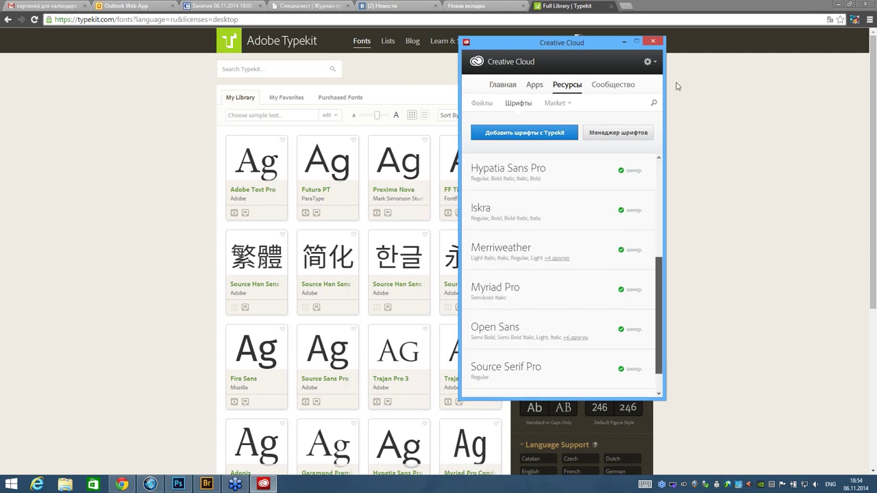
scroll(676, 85, "up", 5)
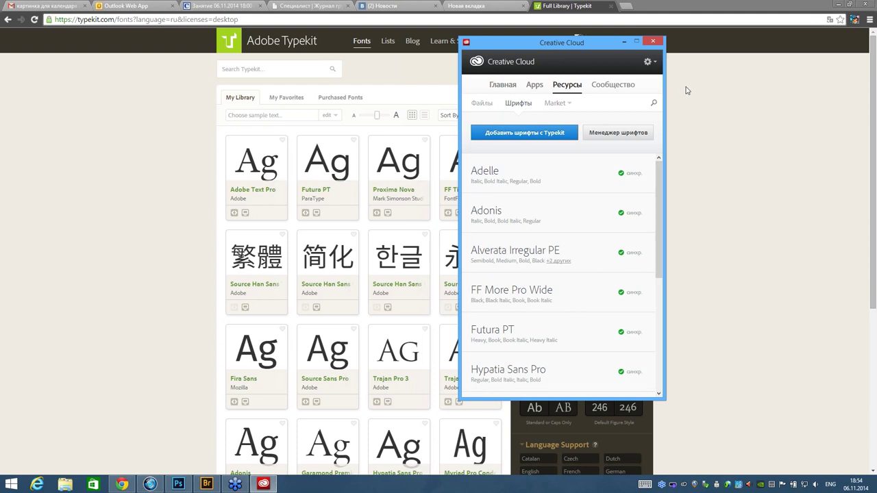
left_click(652, 41)
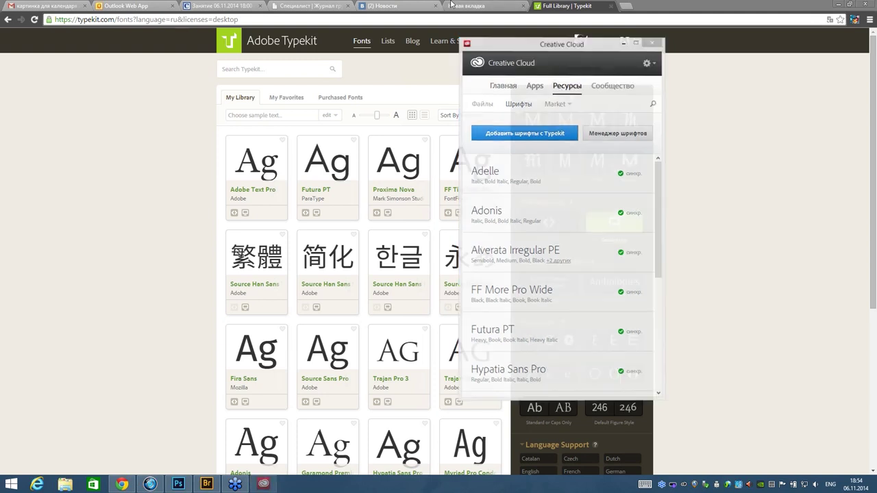
Back in Photoshop, pick the Type tool and filter the font list to Typekit fonts.
left_click(172, 485)
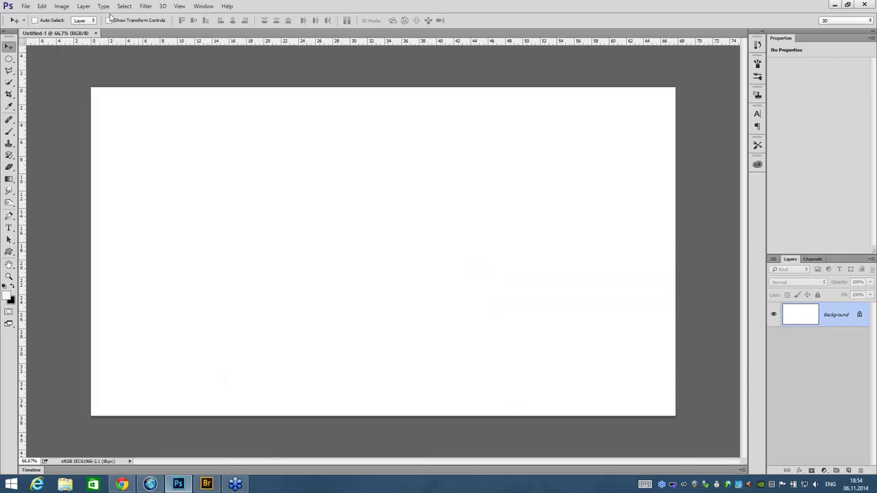
left_click(103, 7)
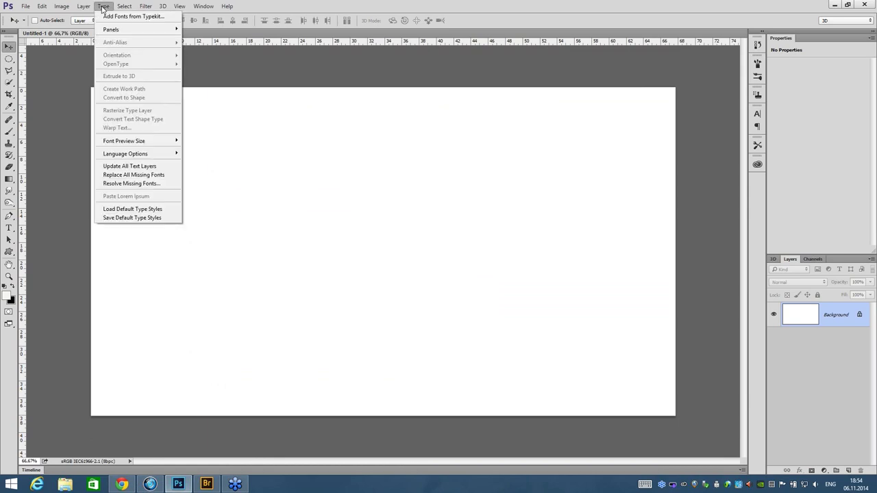
left_click(268, 147)
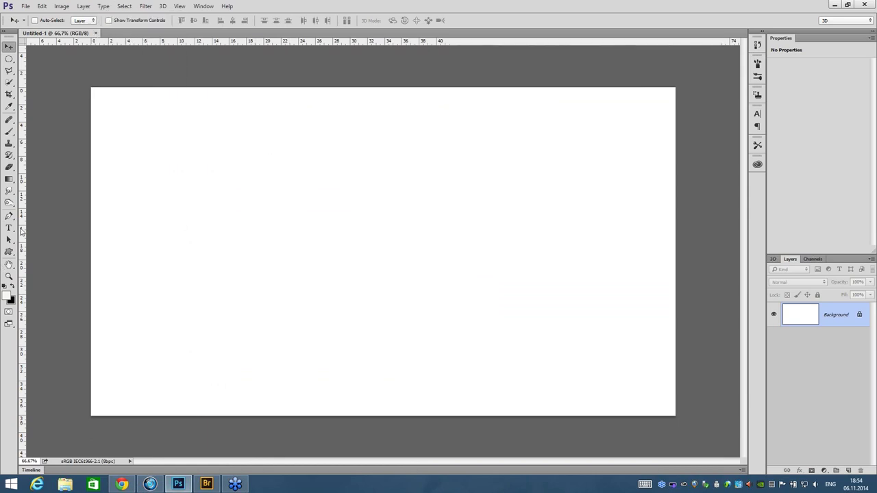
left_click(9, 228)
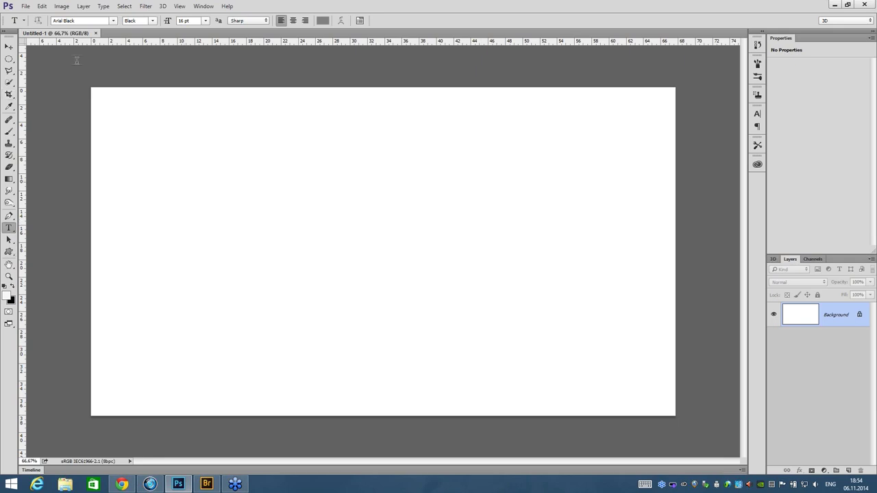
left_click(114, 21)
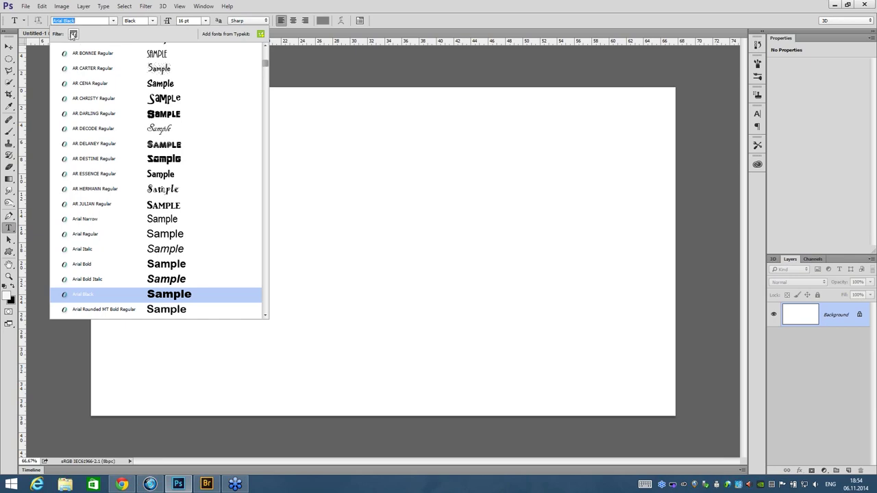
left_click(74, 34)
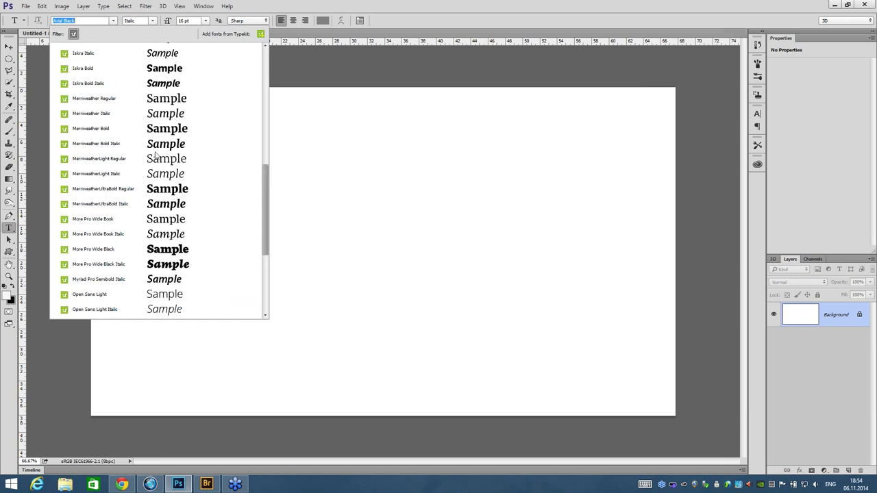
scroll(155, 156, "down", 4)
scroll(163, 159, "up", 15)
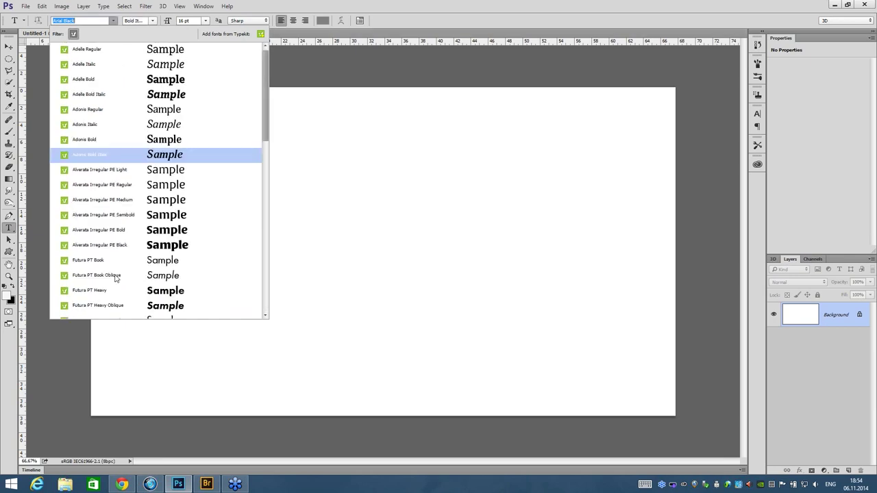
Show all fonts again and type 'pro' to list fonts like Myriad Pro.
left_click(74, 34)
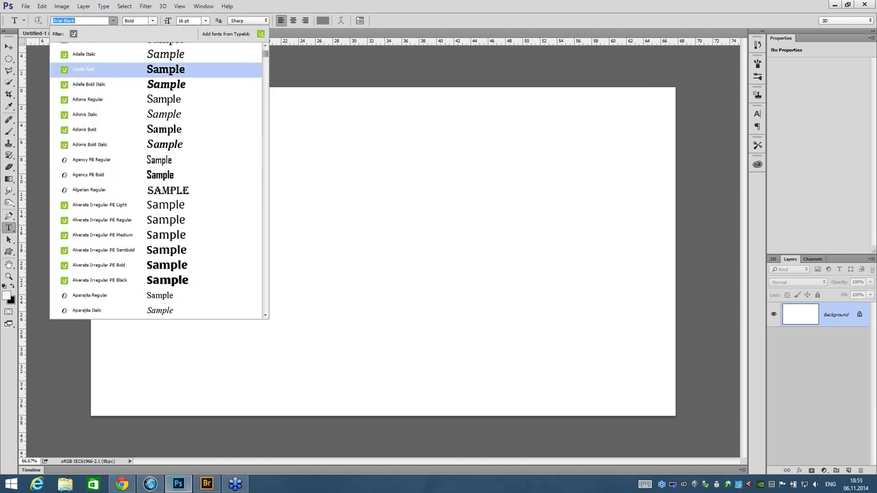
key("Right")
key("ctrl+a")
type("pro")
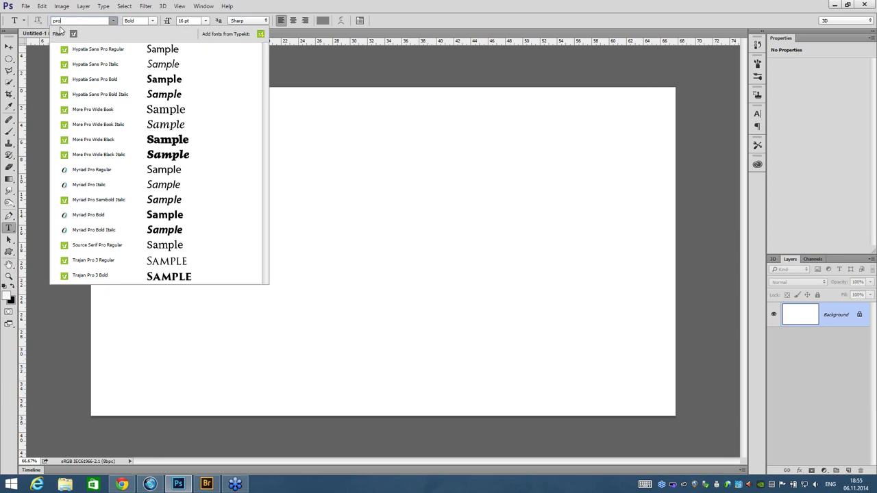
key("Up")
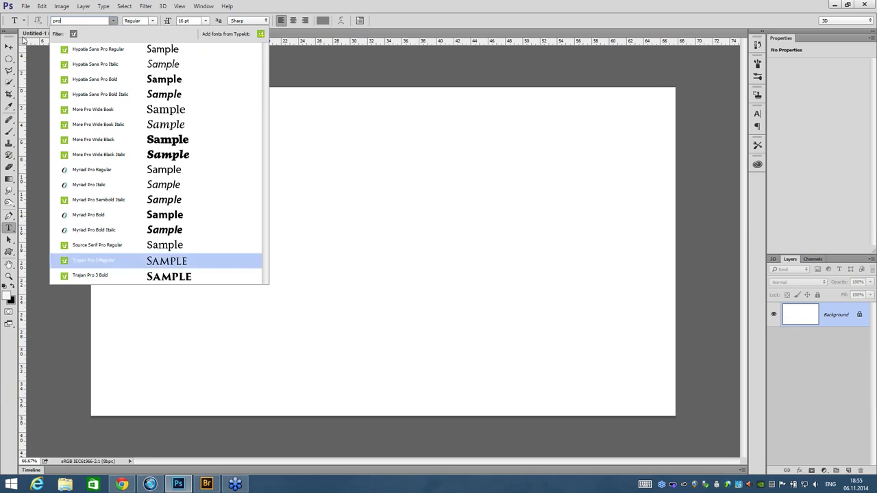
key("Down")
Switch to the Move tool and open the Filter > Render submenu.
left_click(10, 48)
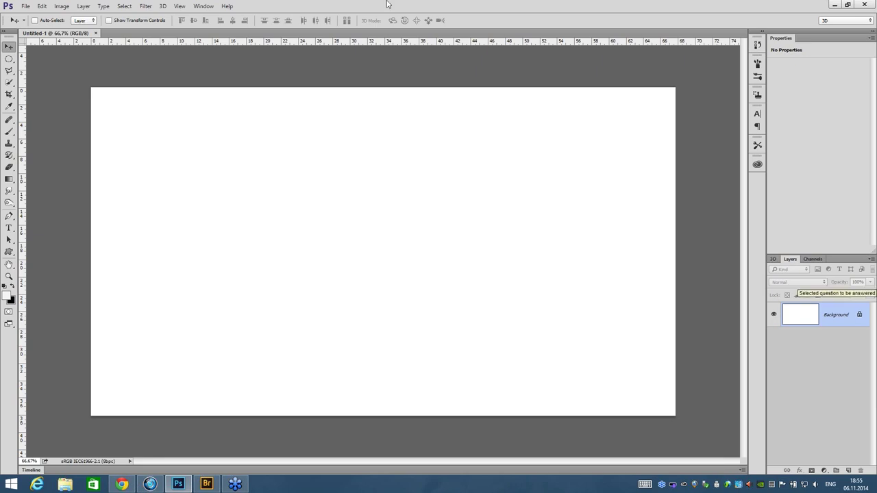
left_click(151, 7)
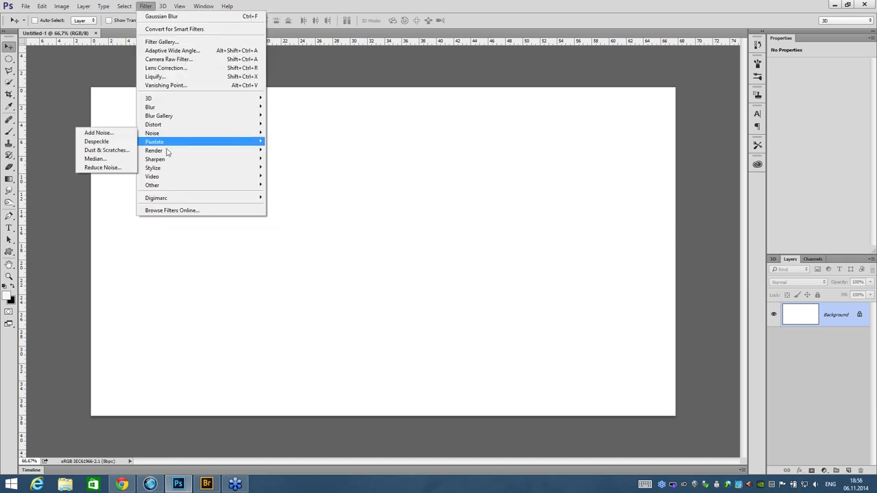
mouse_move(199, 150)
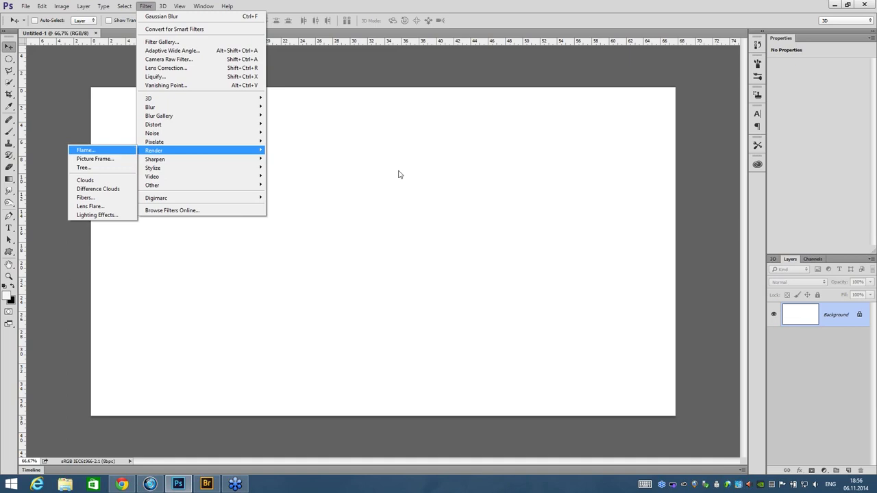
After the Flame filter's missing-path error, pen a curved path from lower middle to near the top.
key("Return")
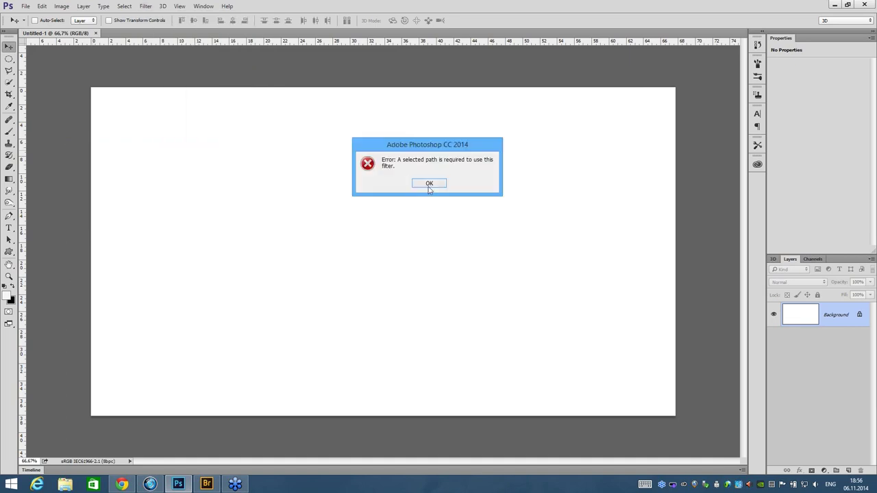
left_click(418, 183)
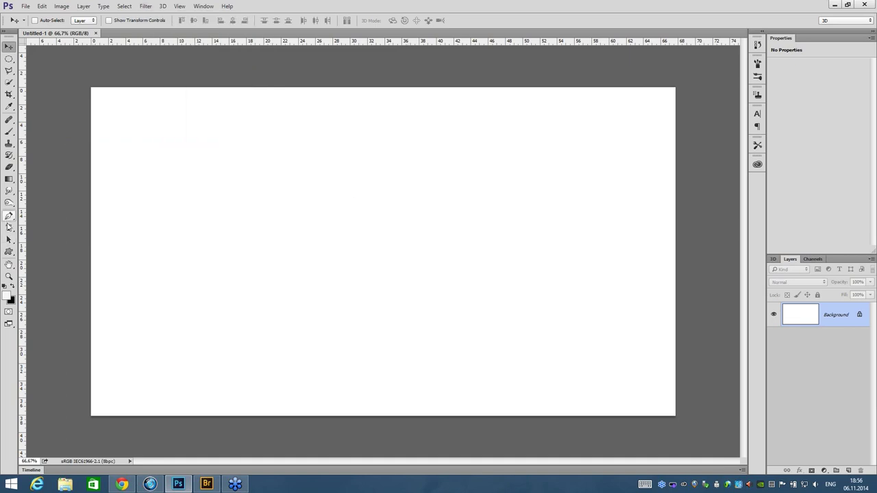
left_click(9, 216)
left_click(332, 363)
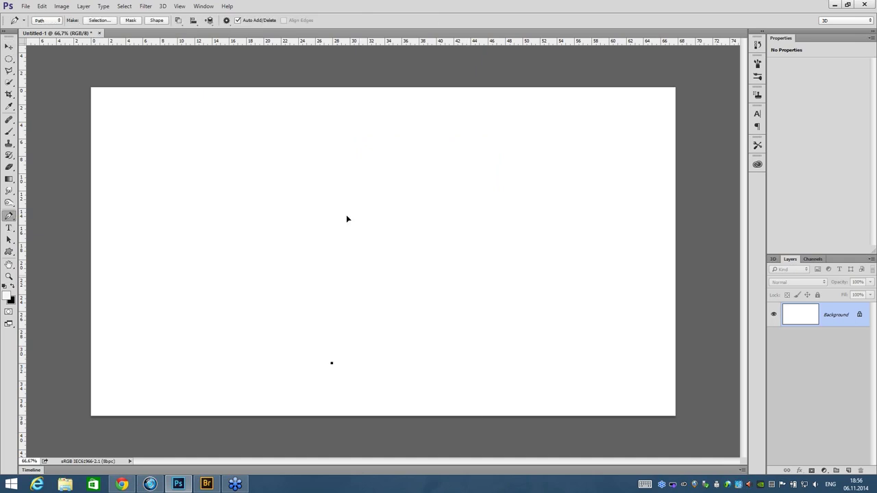
left_click_drag(362, 270, 347, 216)
left_click_drag(382, 117, 425, 94)
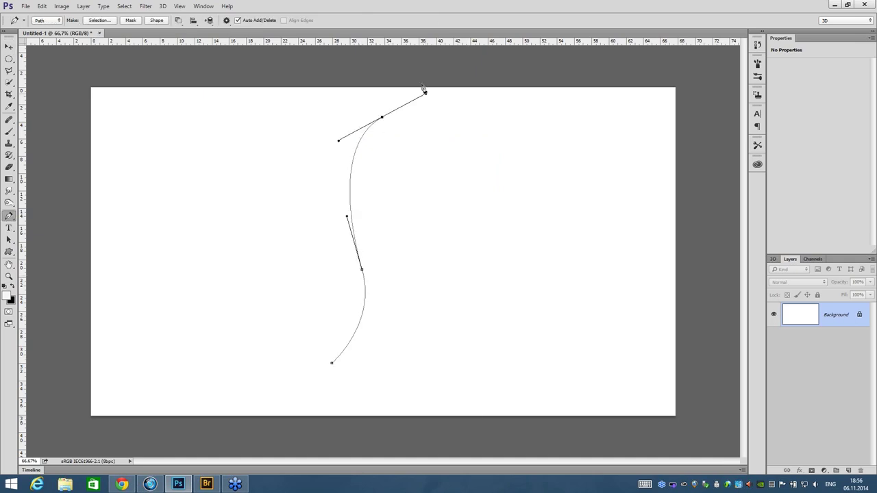
left_click(145, 6)
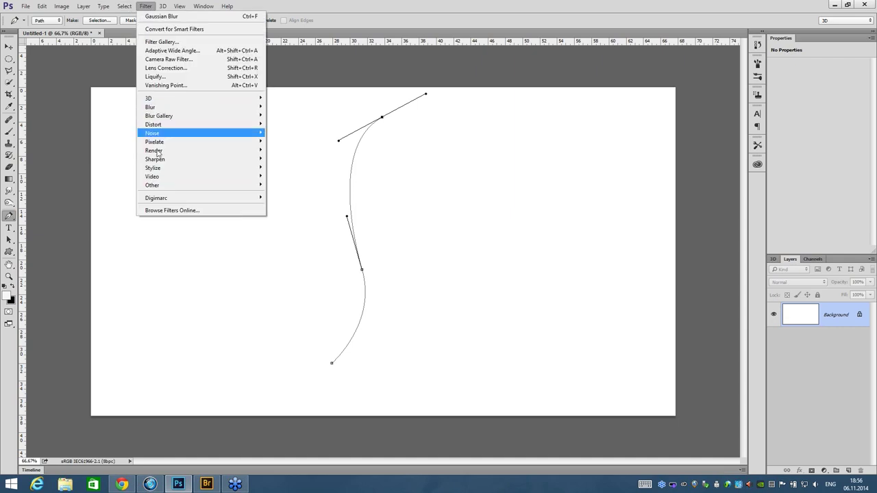
mouse_move(154, 150)
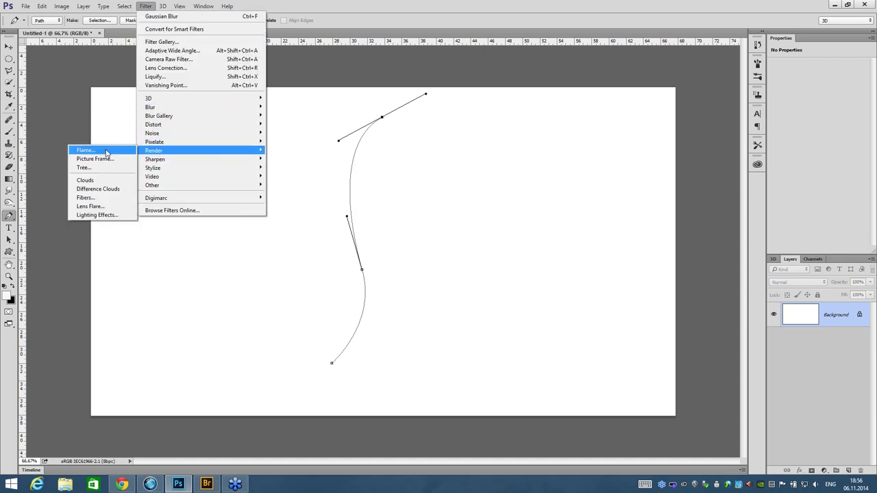
Open the Flame filter, keep One Flame Along Path and set flame line complexity 9.
left_click(106, 150)
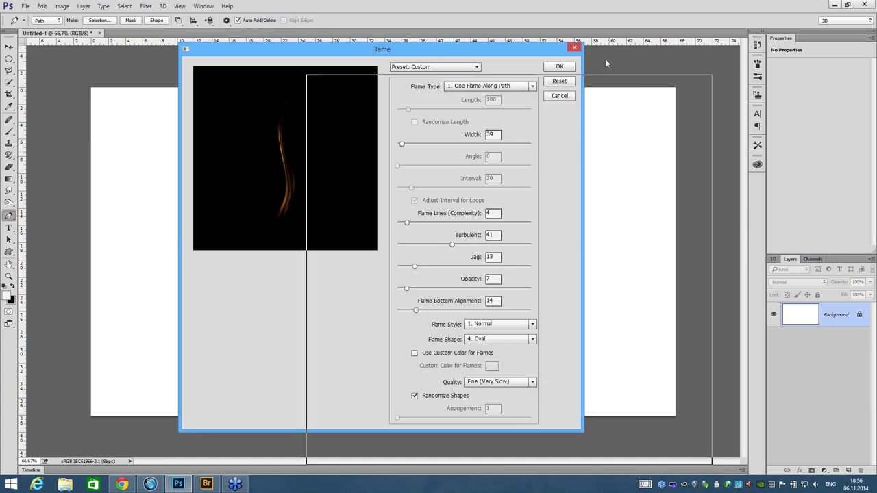
left_click_drag(164, 4, 90, 26)
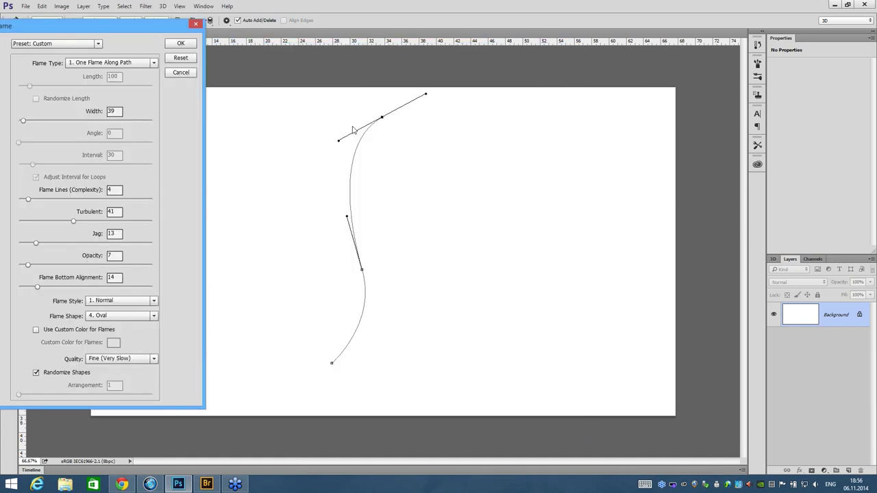
left_click_drag(170, 28, 232, 33)
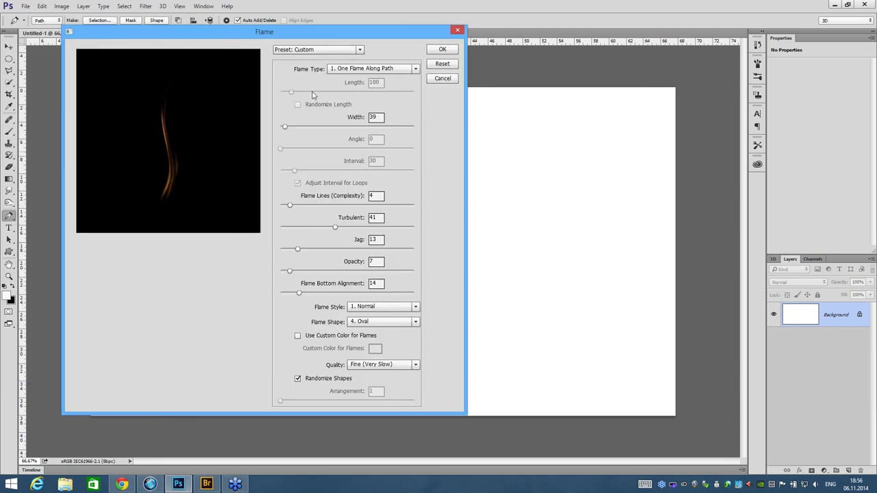
left_click(370, 69)
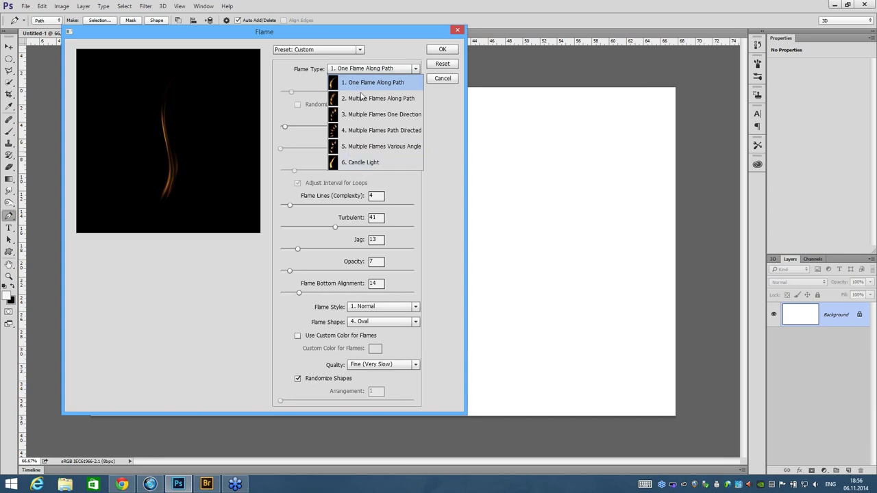
left_click(437, 128)
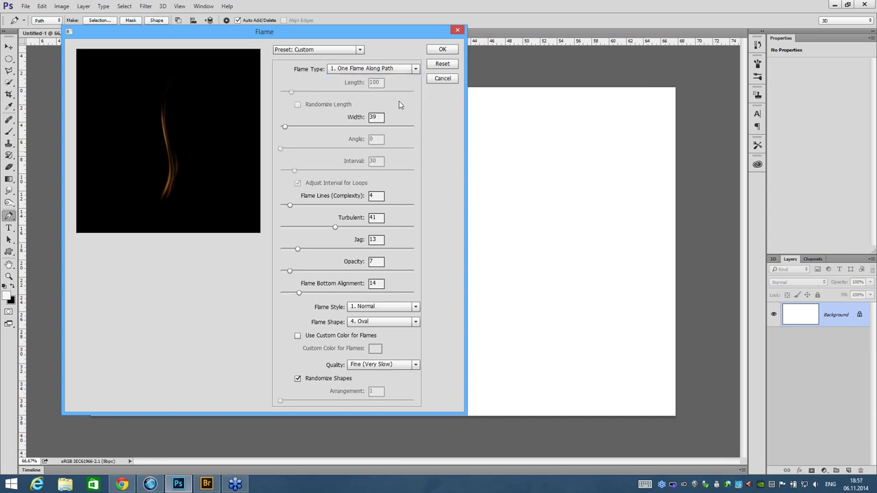
left_click(304, 205)
mouse_move(314, 207)
left_mouse_down()
mouse_move(321, 208)
mouse_move(313, 206)
left_mouse_up()
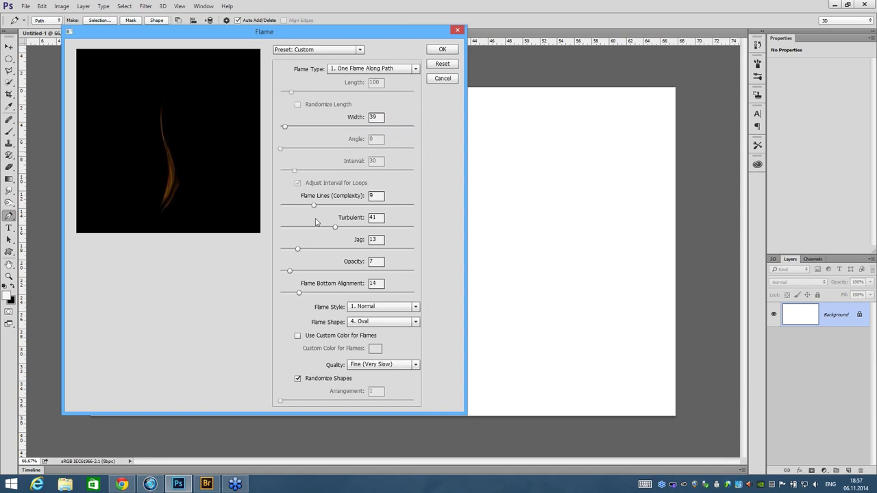
left_click(347, 227)
Set turbulence 20, jag 35, opacity 35 and flame bottom alignment 39.
left_click(341, 227)
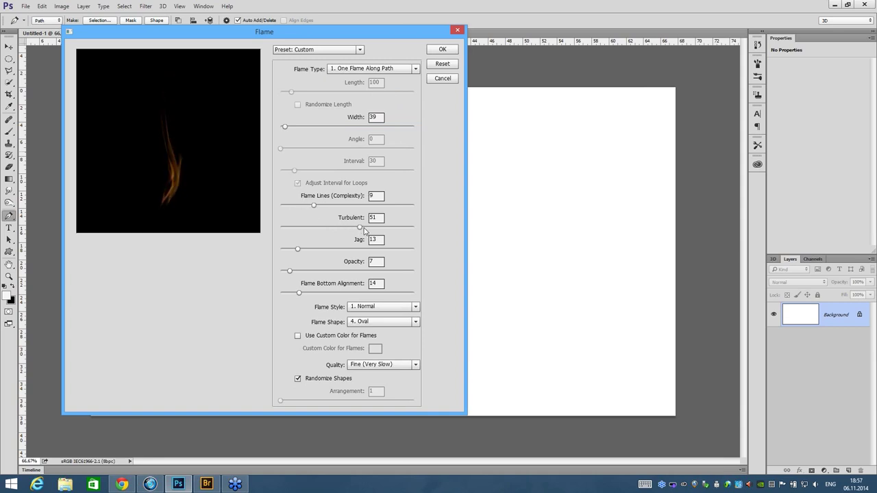
left_click(307, 227)
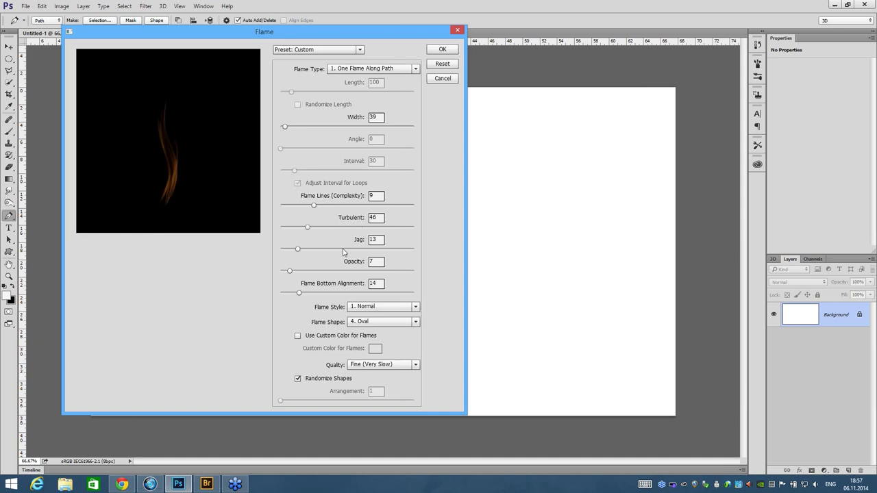
left_click(342, 248)
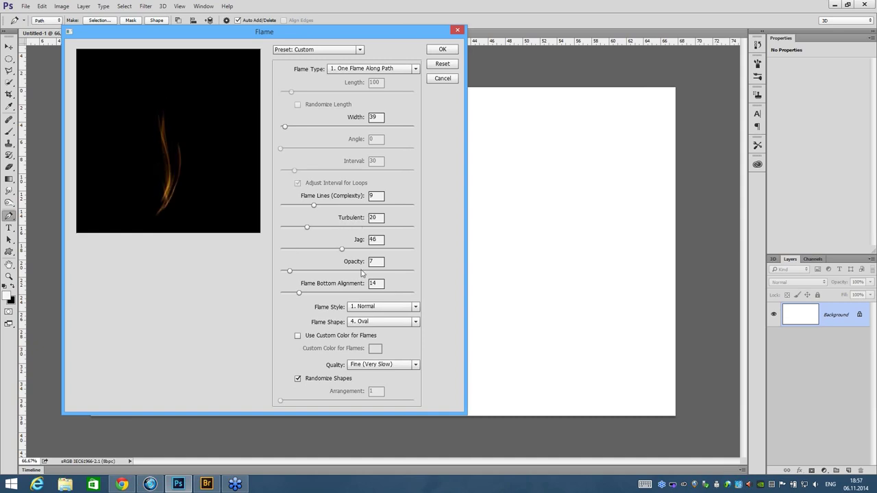
type("4")
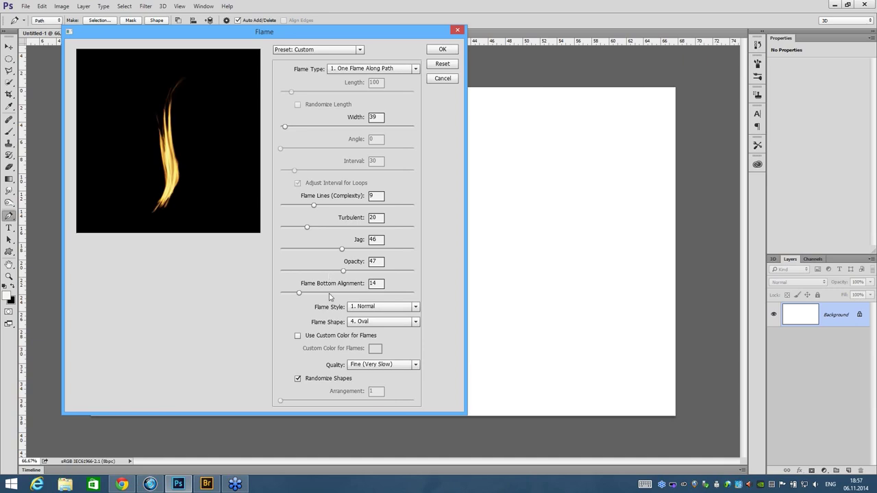
left_click(327, 270)
type("39")
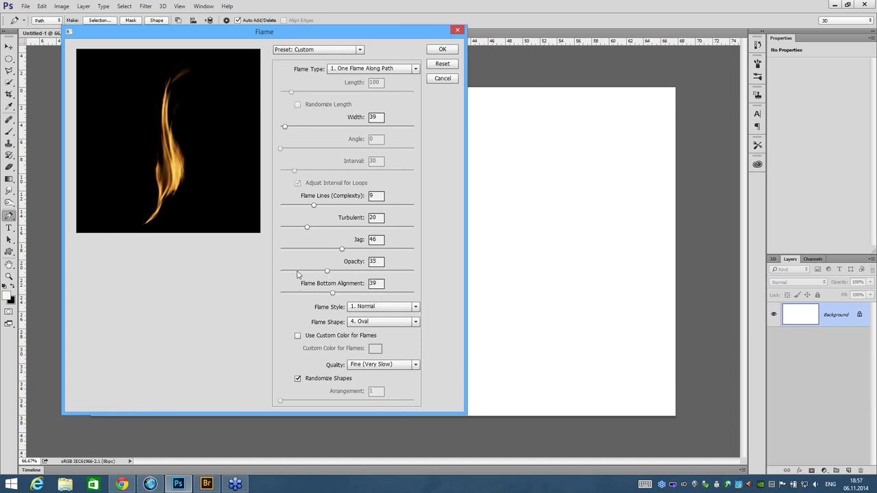
left_click(329, 250)
left_click_drag(329, 250, 325, 250)
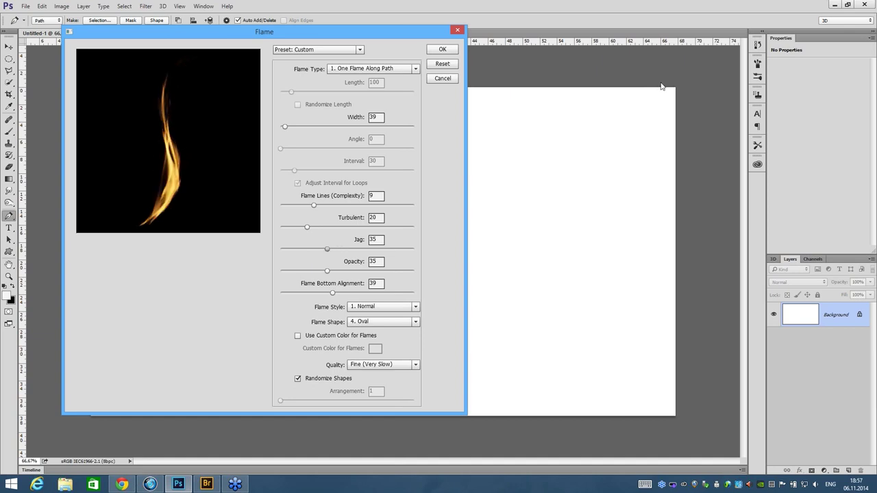
left_click(326, 50)
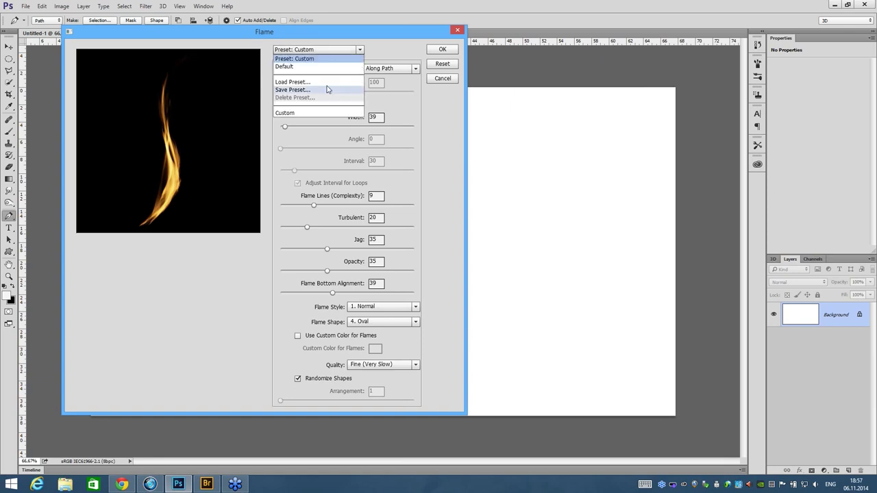
key("Up")
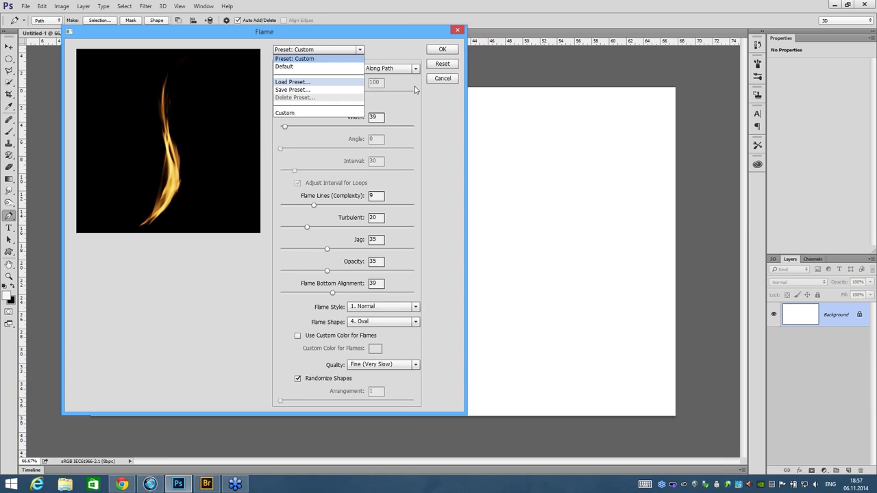
Set Flame Style to 3. Flat and render the orange flame along the path.
left_click(412, 324)
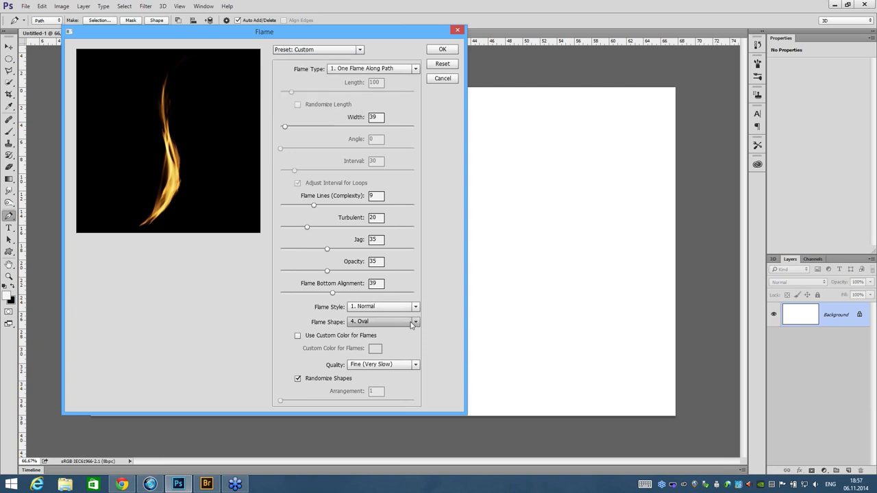
left_click(411, 325)
left_click(378, 382)
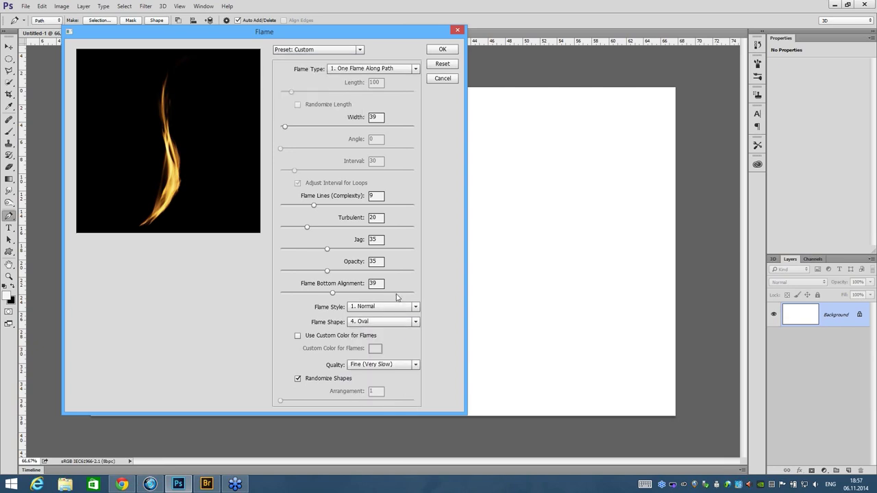
left_click(415, 323)
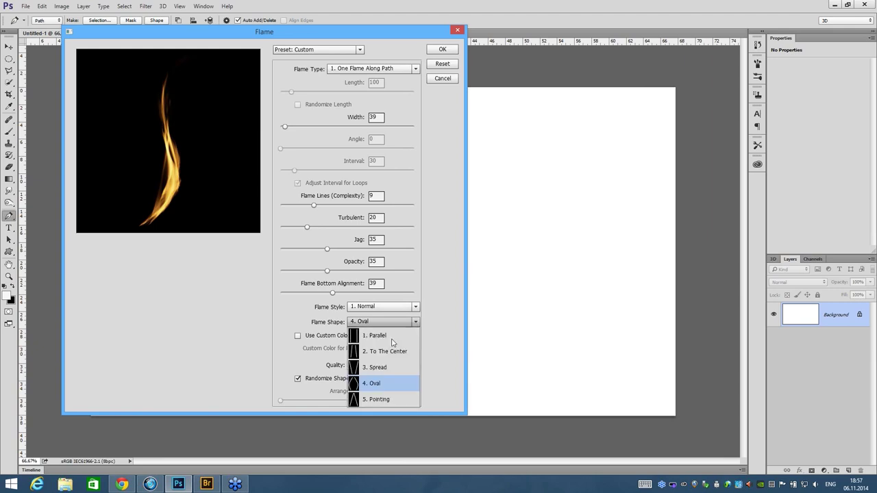
left_click(393, 337)
left_click(414, 322)
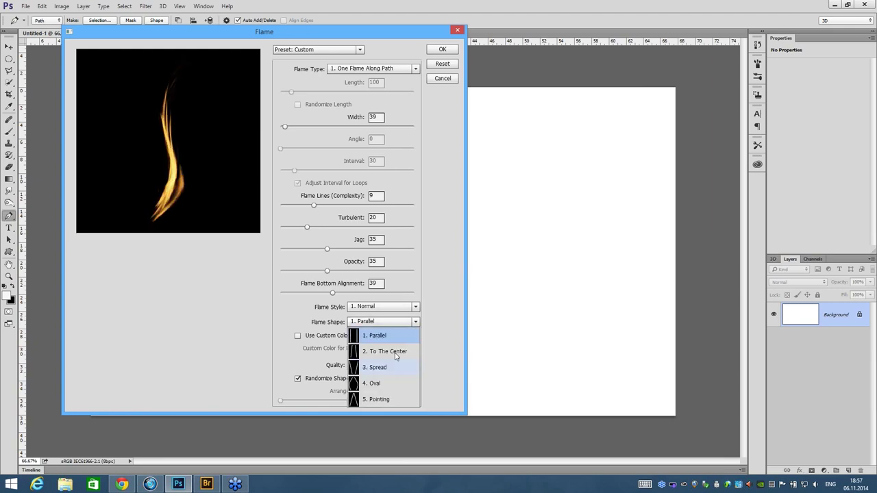
left_click(395, 354)
left_click(395, 309)
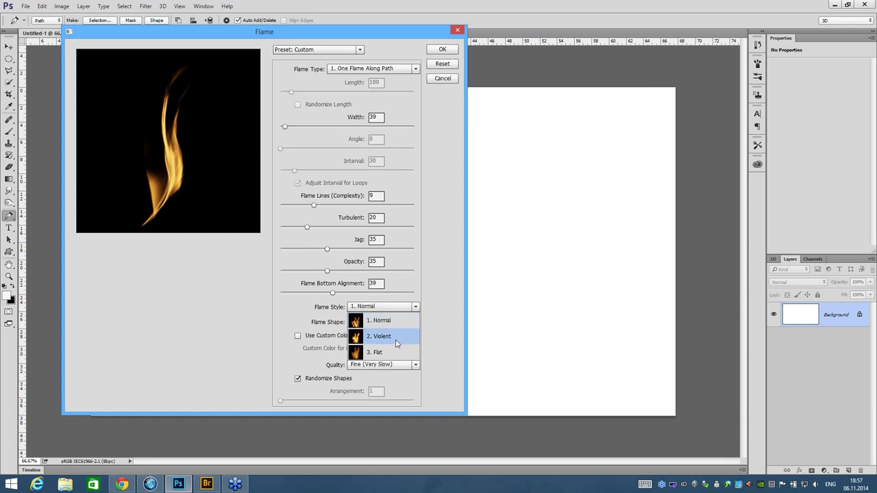
left_click(396, 342)
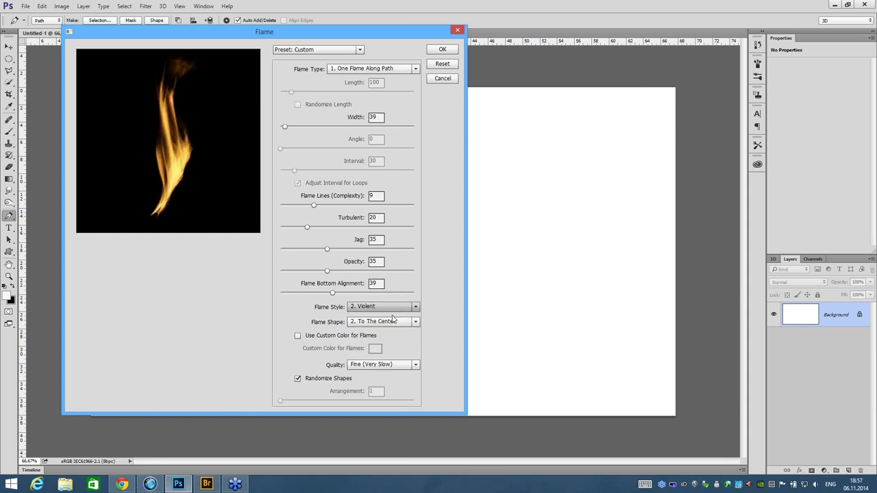
left_click(392, 307)
key("Return")
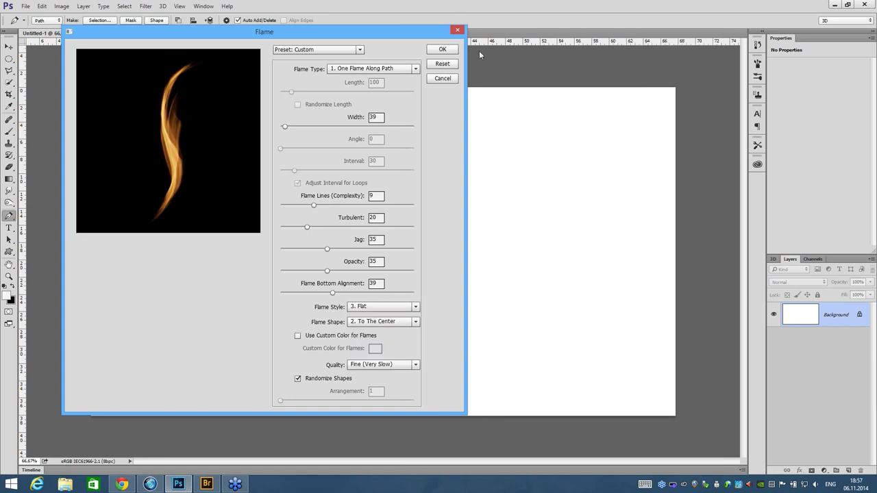
left_click(442, 49)
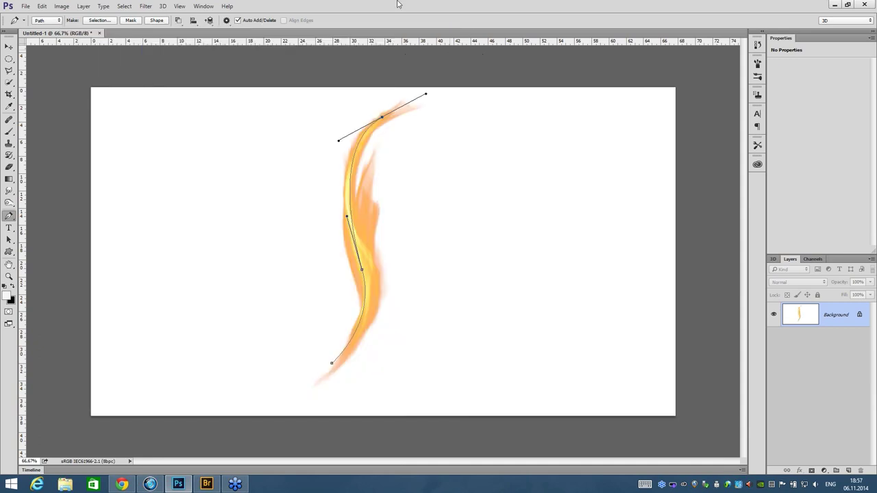
Switch to the Move tool and browse the View and 3D menus.
key("v")
left_click(177, 6)
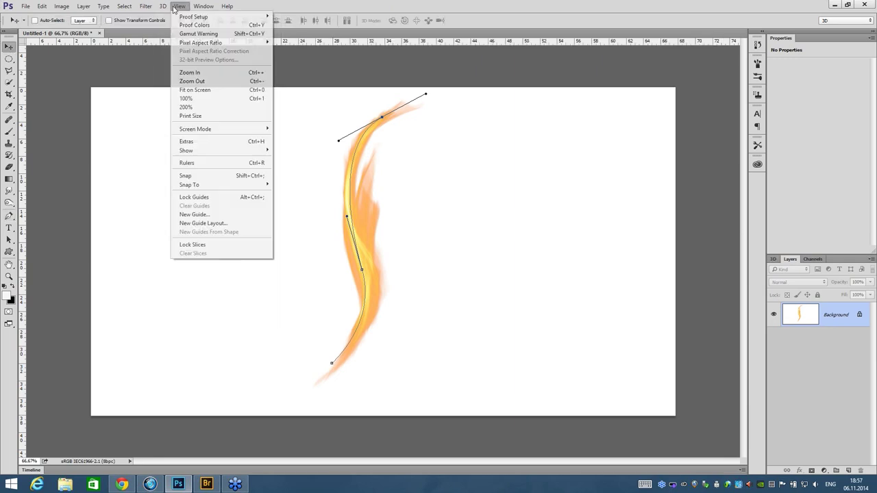
left_click(176, 6)
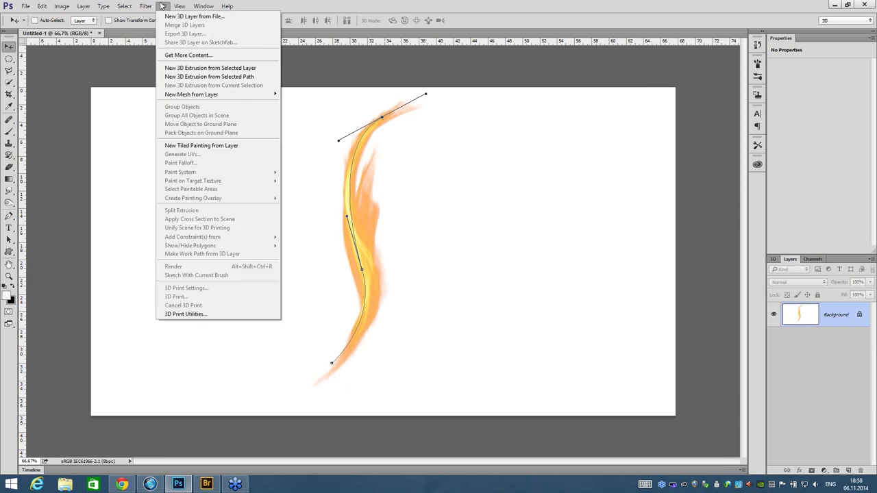
left_click(162, 7)
left_click(161, 7)
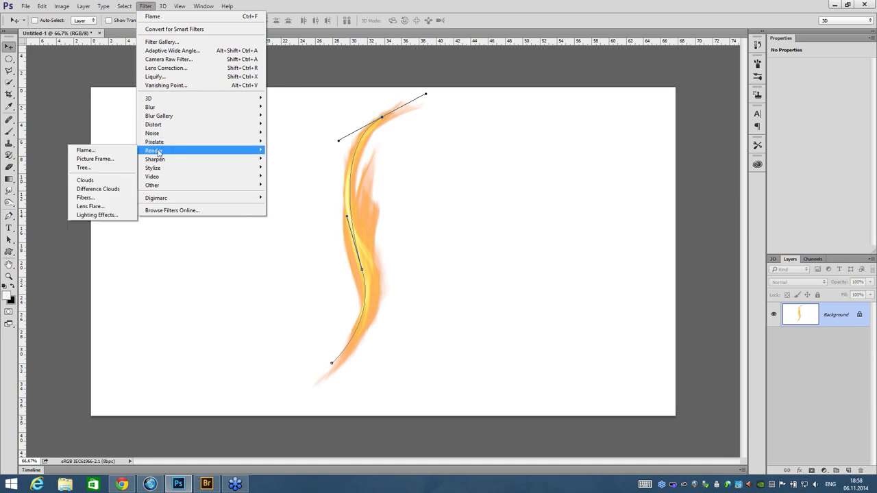
mouse_move(154, 150)
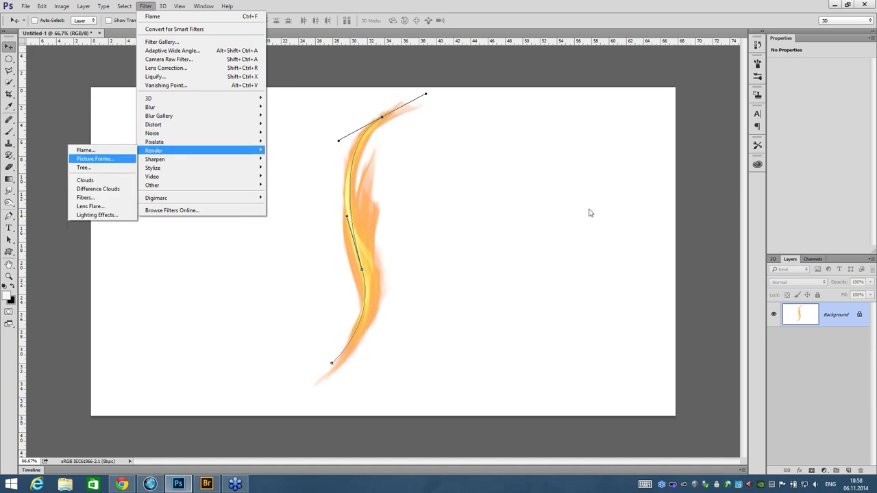
Open the Picture Frame filter and choose frame 38: Inverse Rounded Corners1.
key("Return")
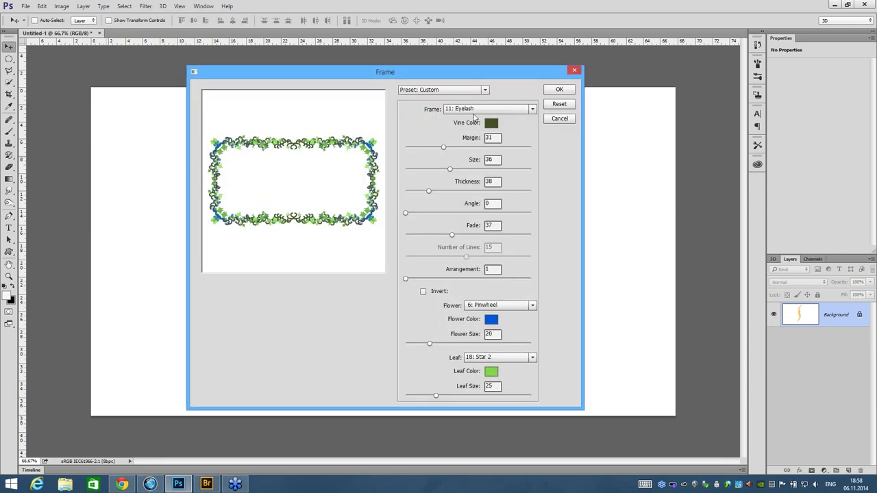
left_click(476, 111)
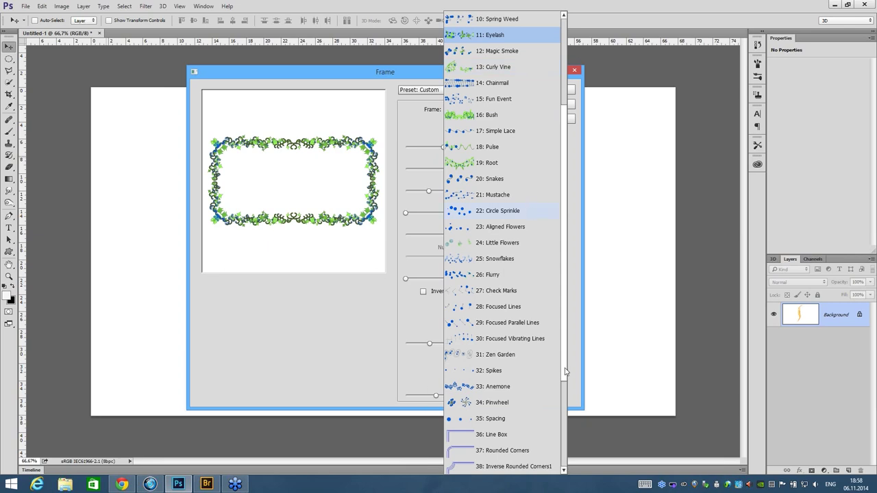
scroll(560, 445, "down", 3)
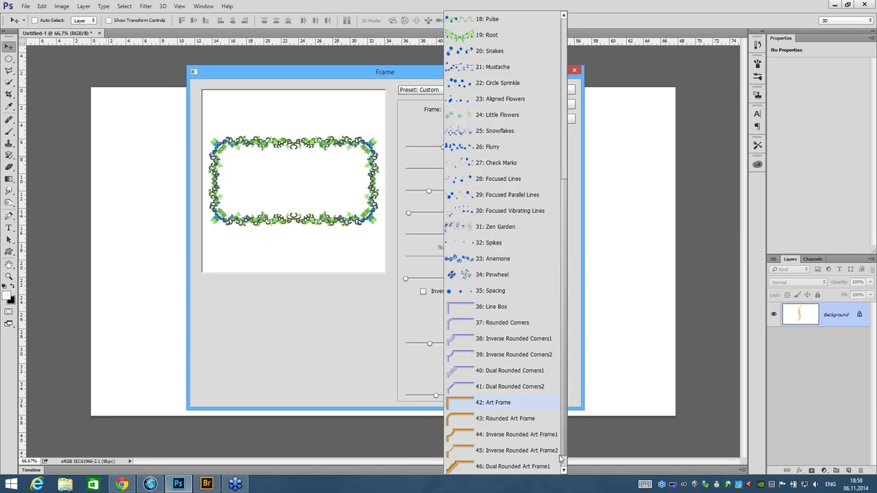
scroll(560, 445, "down", 1)
scroll(542, 439, "up", 2)
scroll(536, 432, "down", 2)
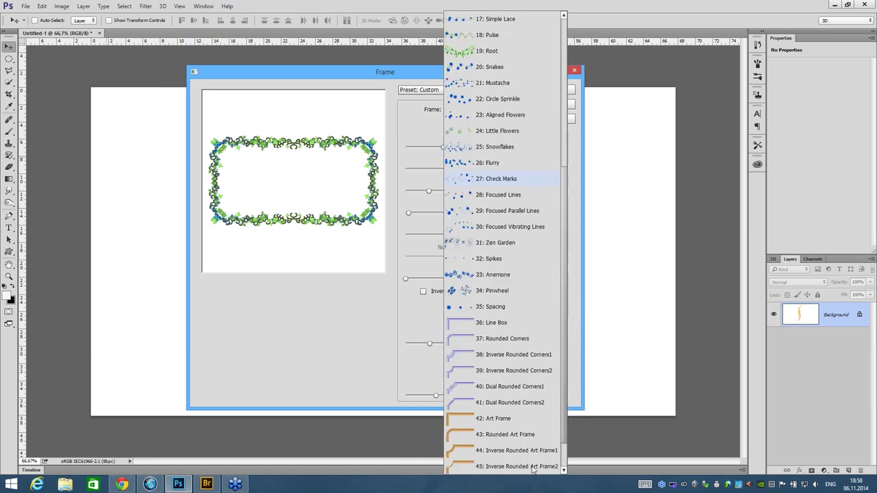
scroll(551, 465, "down", 1)
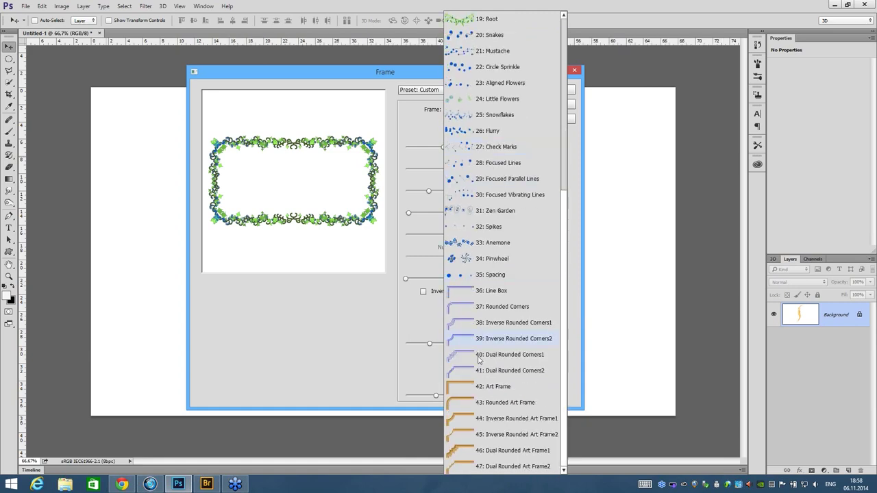
left_click(473, 323)
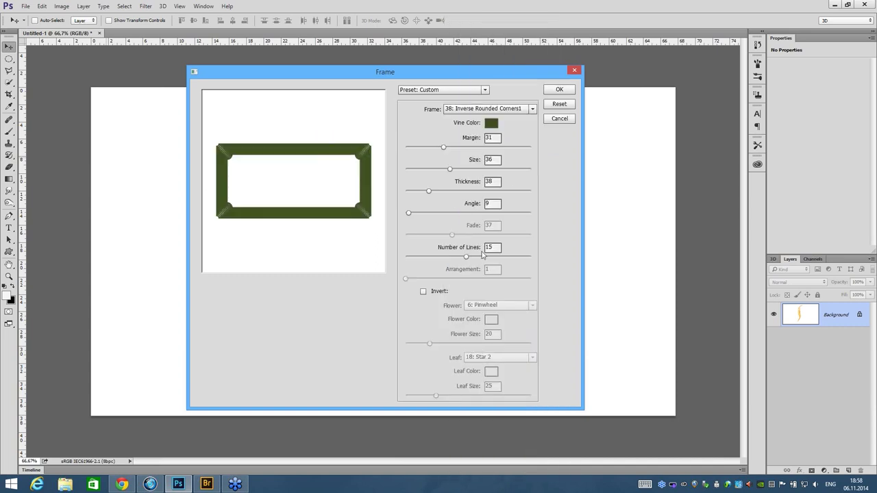
left_click(460, 111)
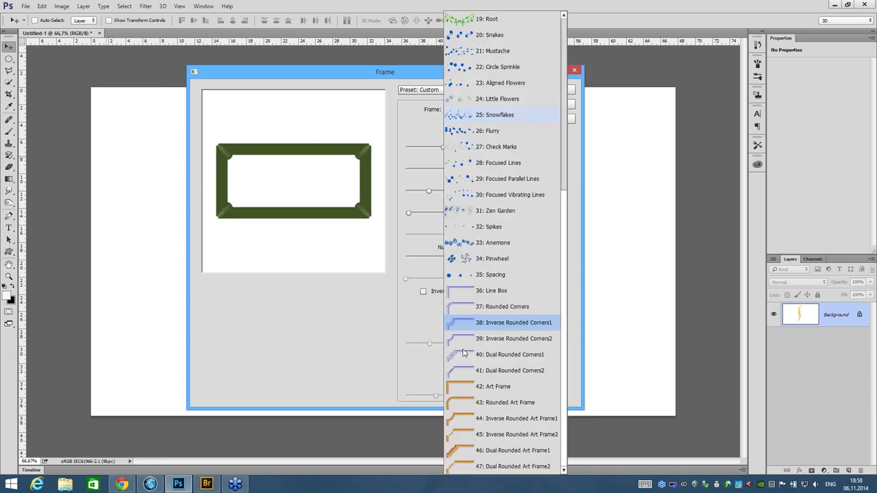
Choose the 42: Art Frame style with margin 24 and an olive vine colour.
left_click(470, 387)
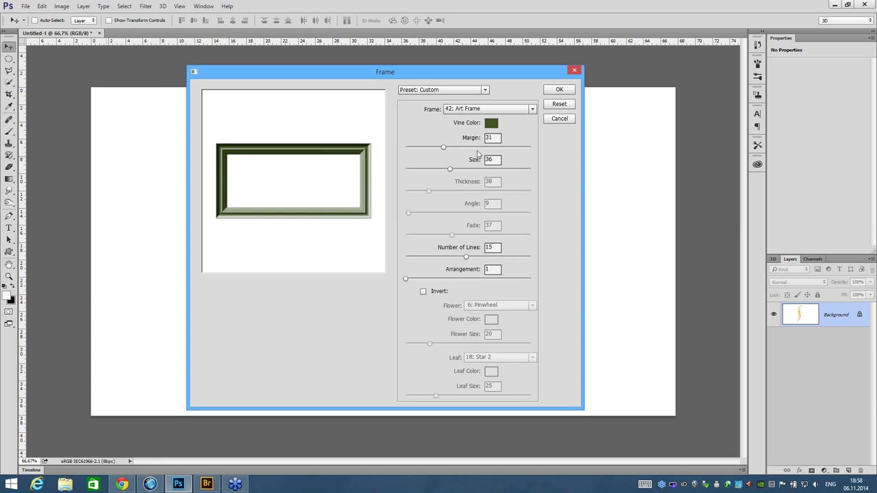
mouse_move(456, 146)
left_mouse_down()
mouse_move(435, 146)
mouse_move(438, 169)
left_mouse_up()
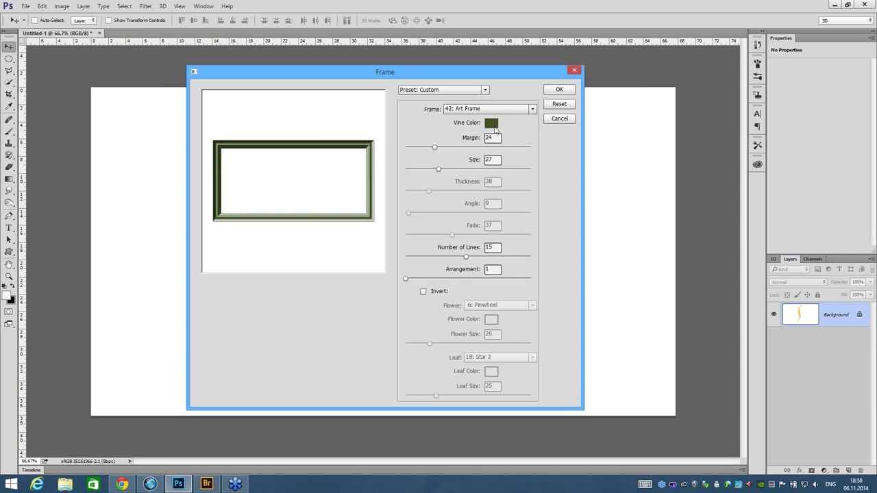
left_click(493, 127)
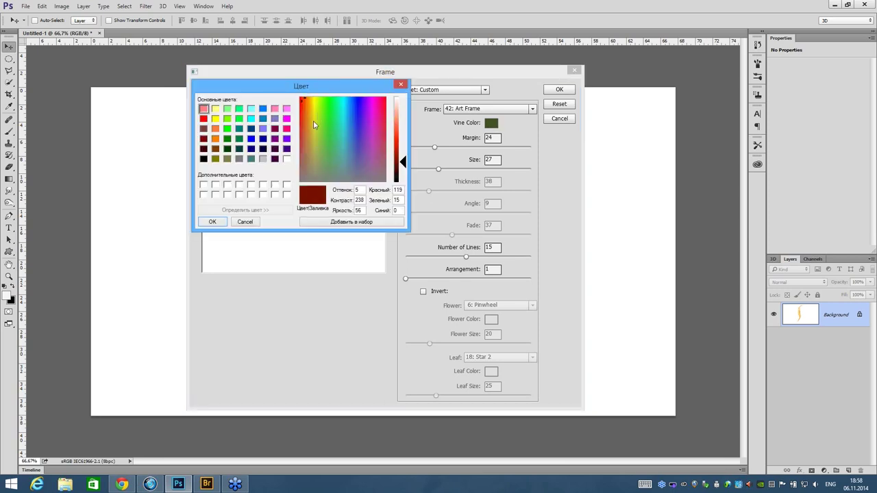
left_click_drag(326, 122, 313, 121)
left_click(396, 153)
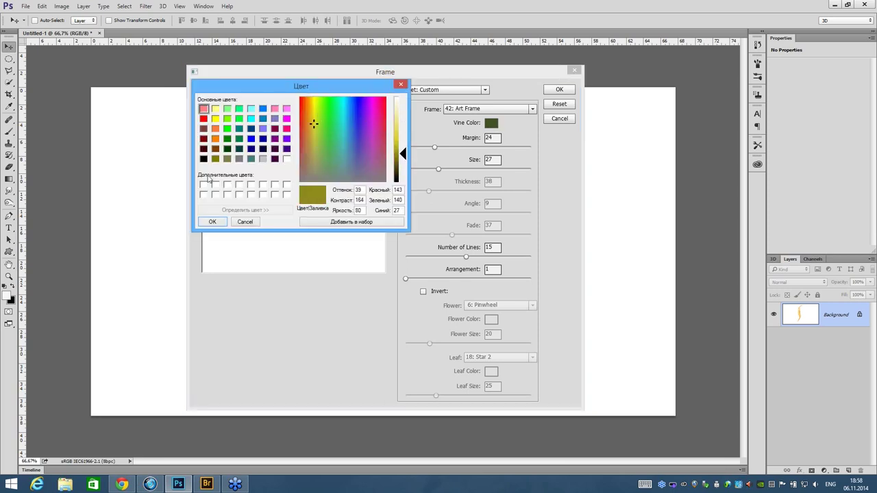
left_click(213, 222)
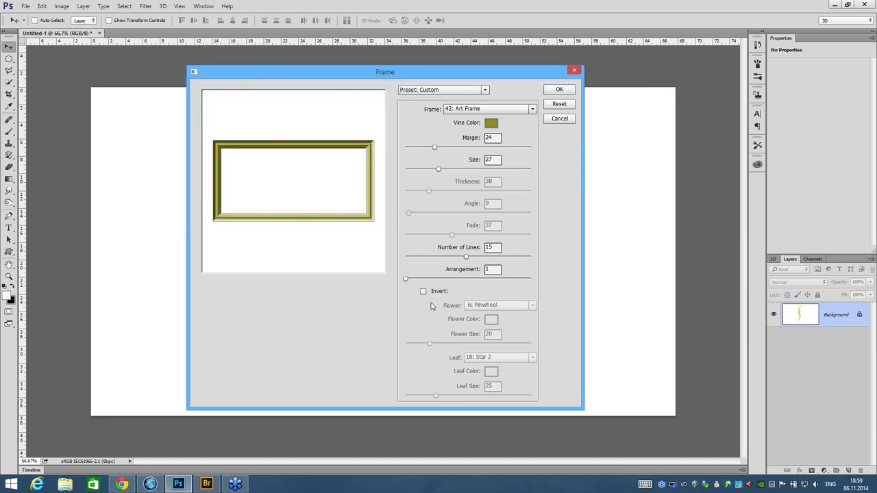
Set 8 frame lines and arrangement 140, then render the art frame.
left_click_drag(467, 257, 500, 256)
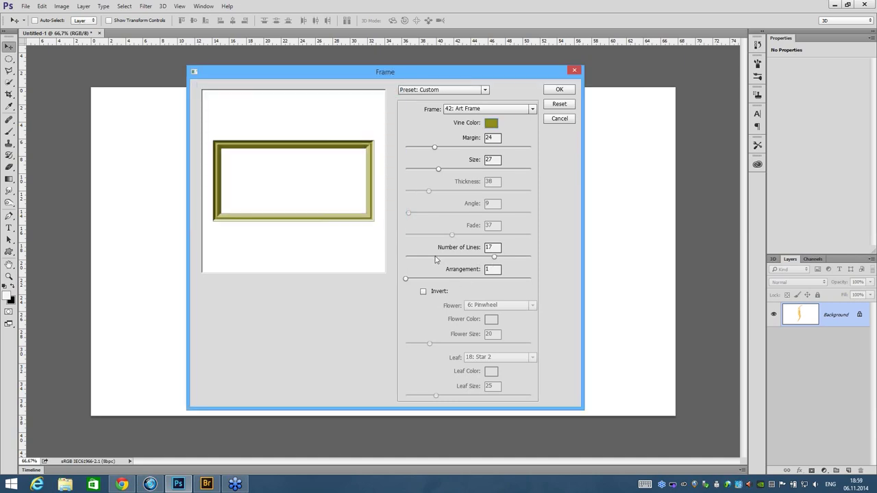
left_click(435, 257)
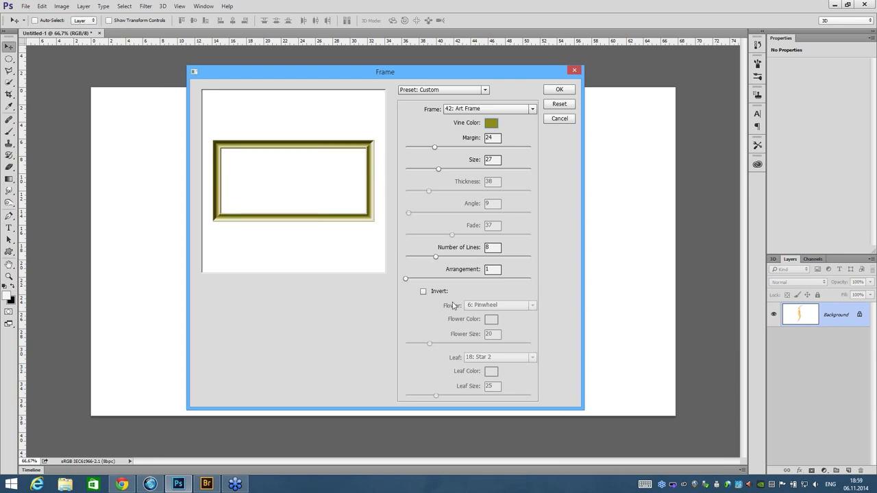
left_click(493, 278)
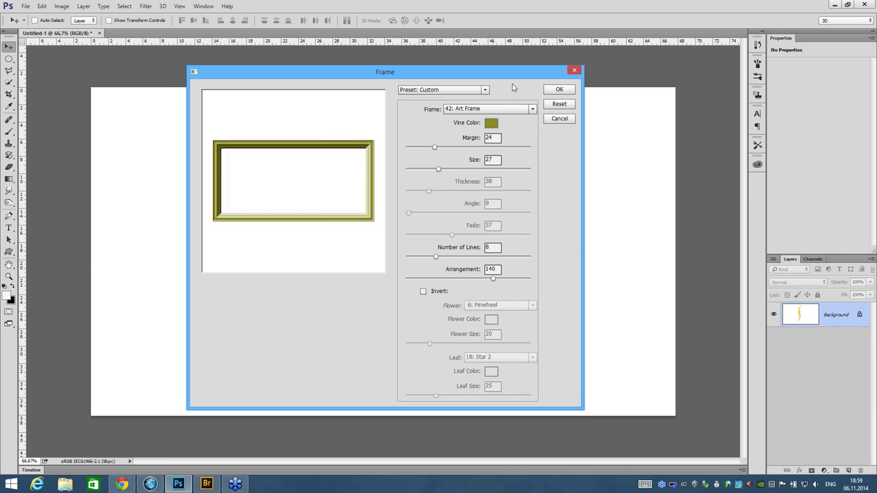
left_click(558, 91)
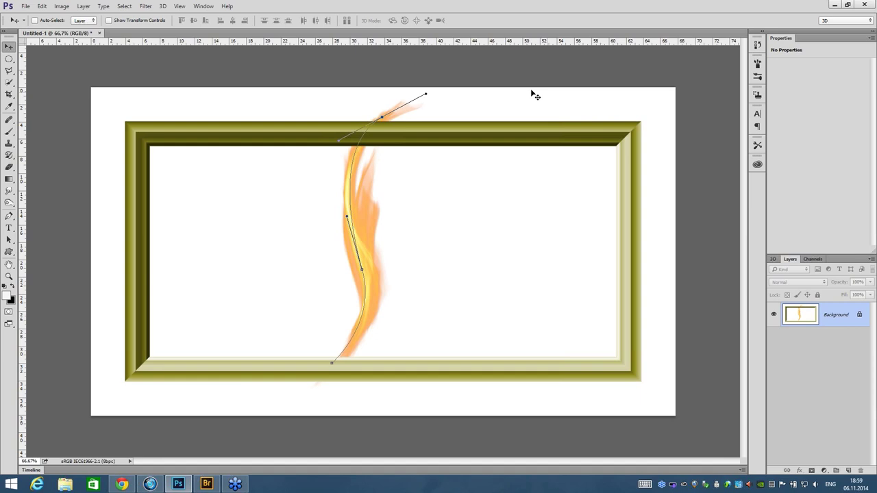
left_click(179, 6)
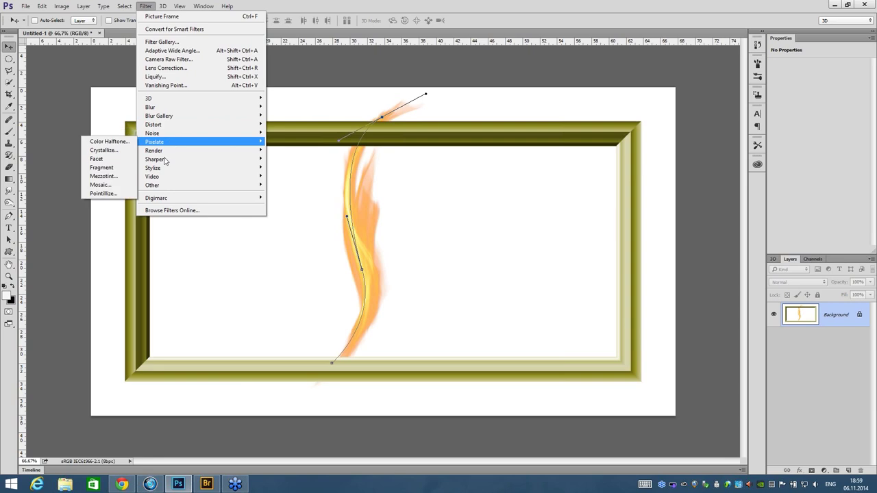
mouse_move(153, 150)
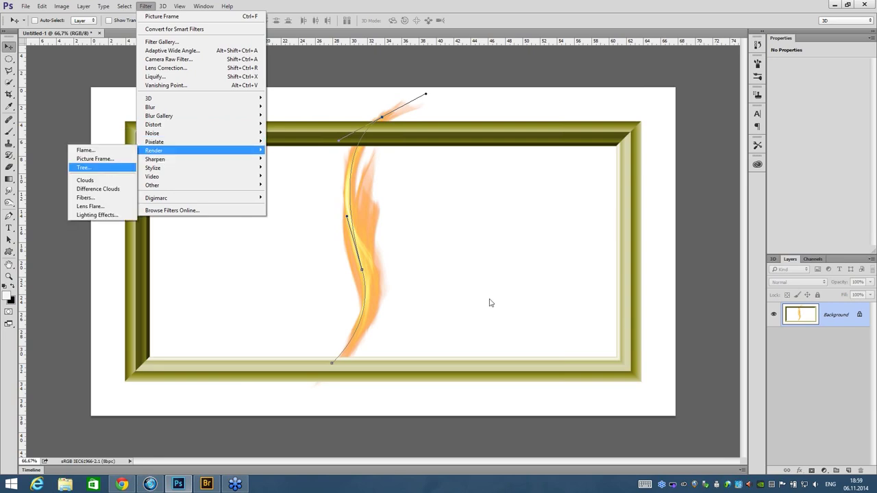
Open the Render > Tree filter and raise the Robinia tree's Camera Tilt to 24.
key("Return")
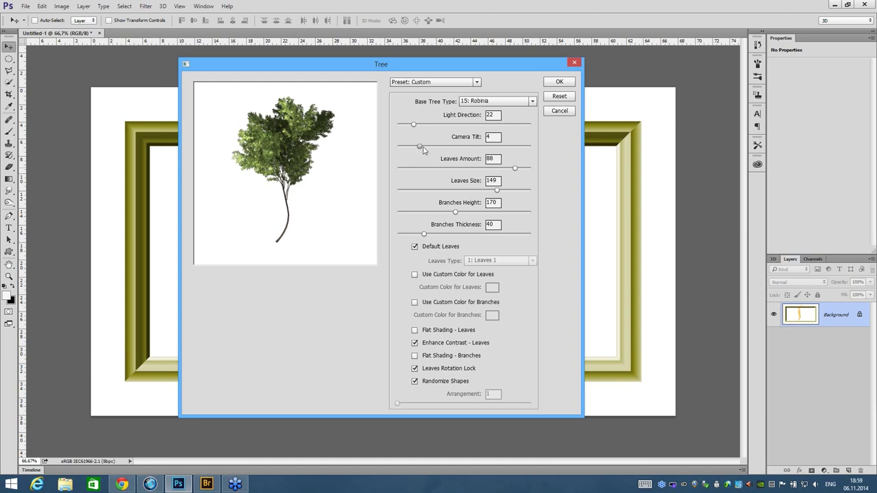
left_click_drag(342, 165, 341, 205)
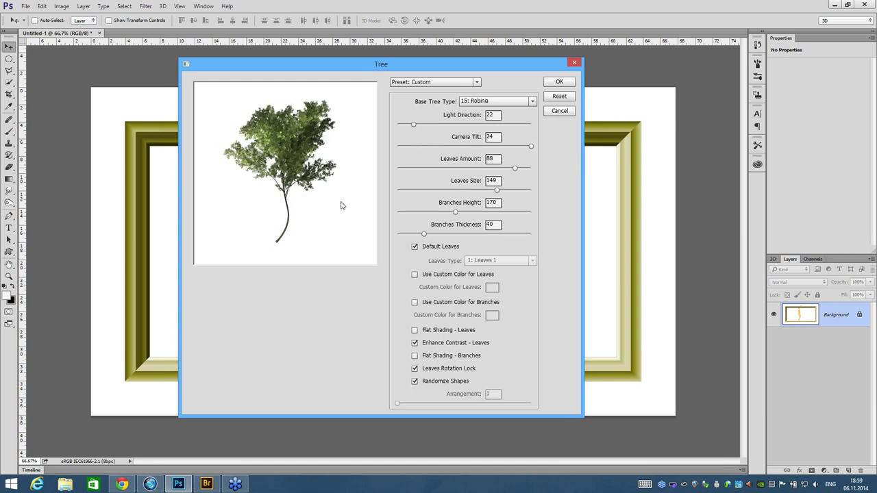
mouse_move(532, 152)
left_mouse_down()
mouse_move(398, 146)
mouse_move(565, 163)
left_mouse_up()
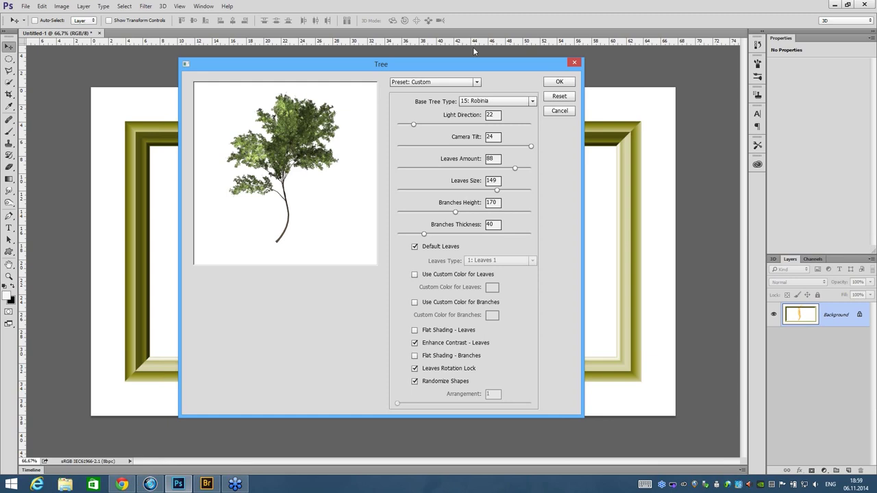
Choose 6: Spruce Tree as the base tree type.
left_click(470, 101)
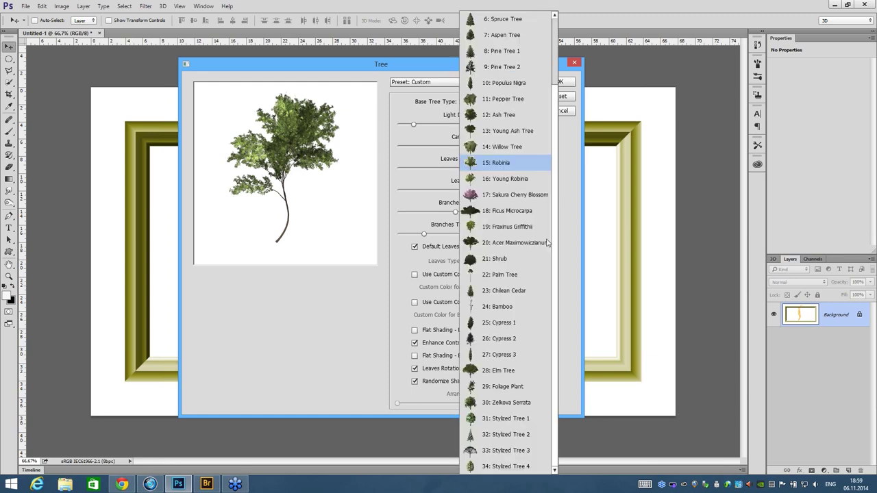
scroll(552, 207, "up", 2)
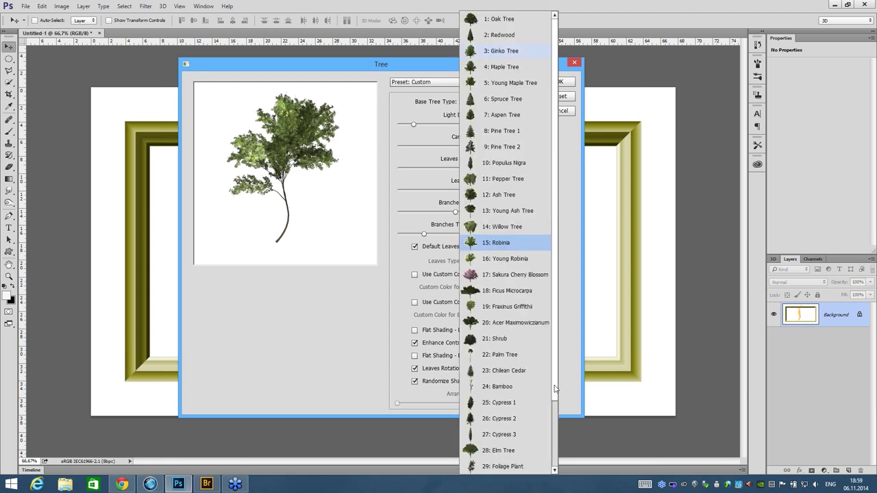
scroll(557, 226, "down", 2)
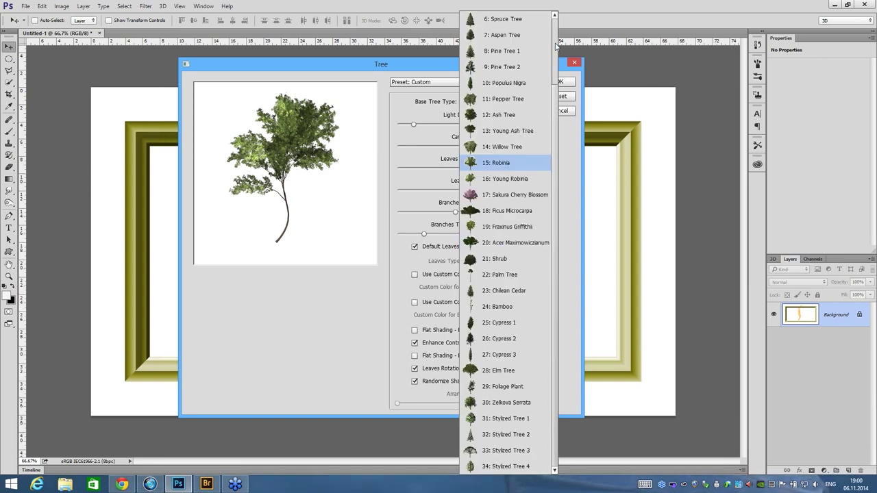
scroll(554, 261, "up", 2)
scroll(553, 261, "down", 2)
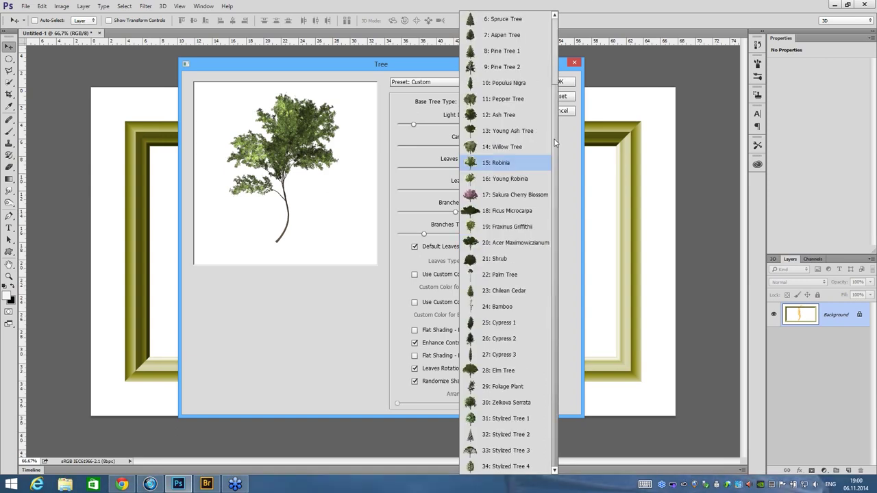
scroll(554, 139, "up", 2)
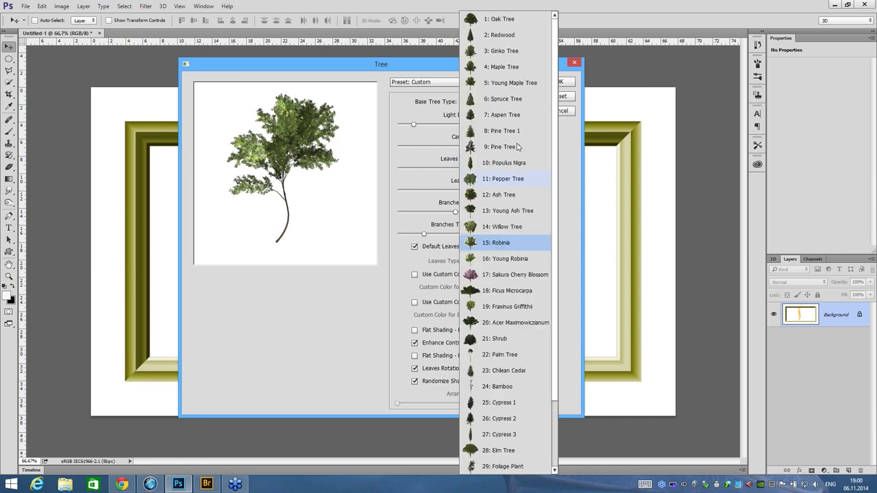
left_click(476, 101)
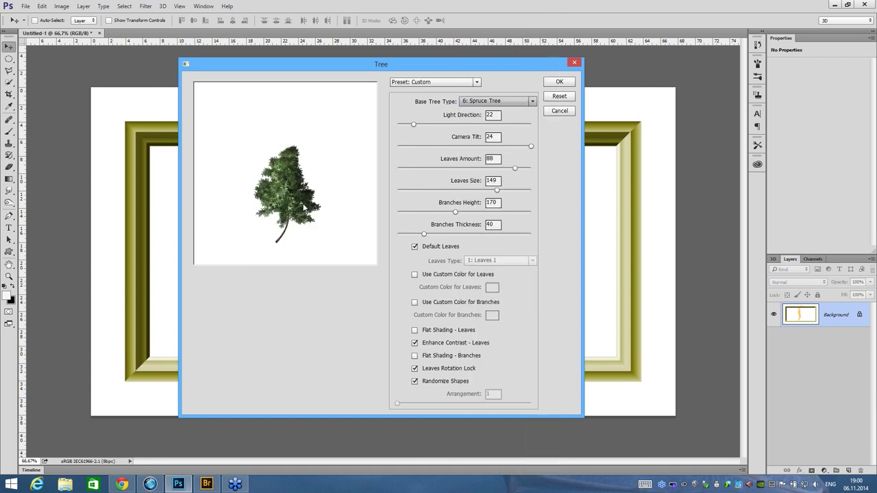
Set Light Direction 63, Leaves Amount 1, Leaves Size 8 and Branches Height 151.
left_click(443, 125)
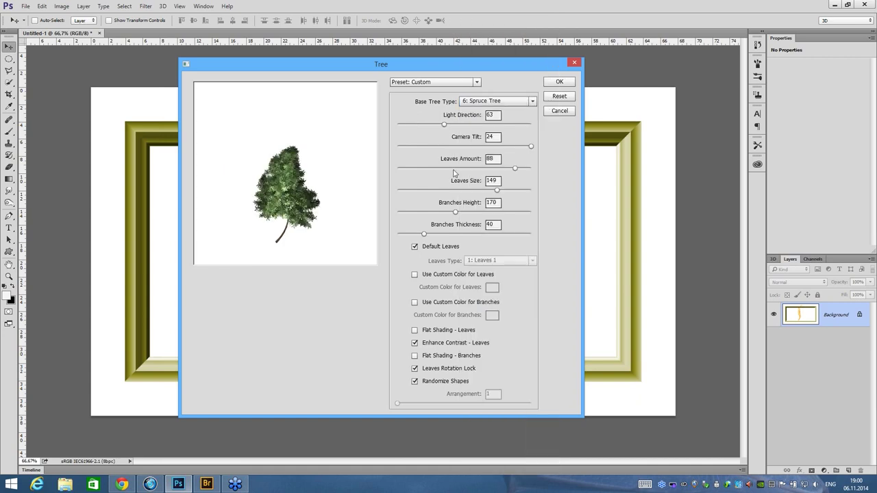
left_click(452, 168)
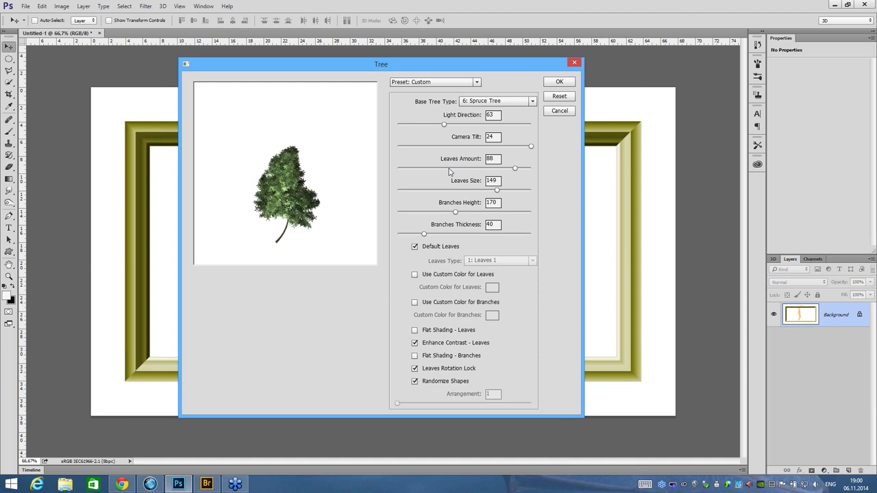
left_click(401, 169)
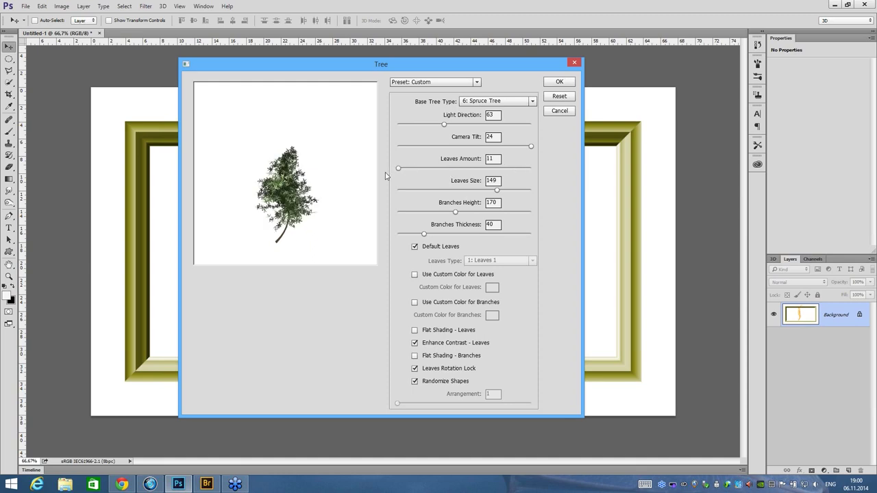
left_click_drag(496, 189, 477, 190)
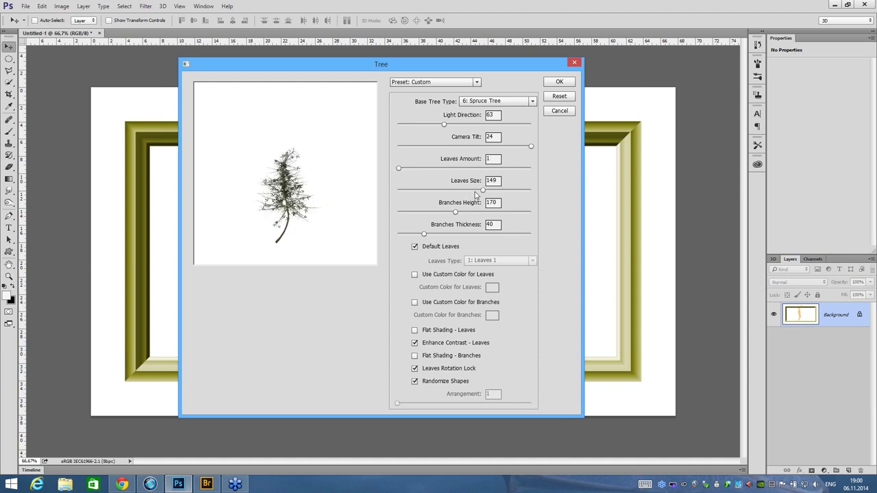
left_click(403, 192)
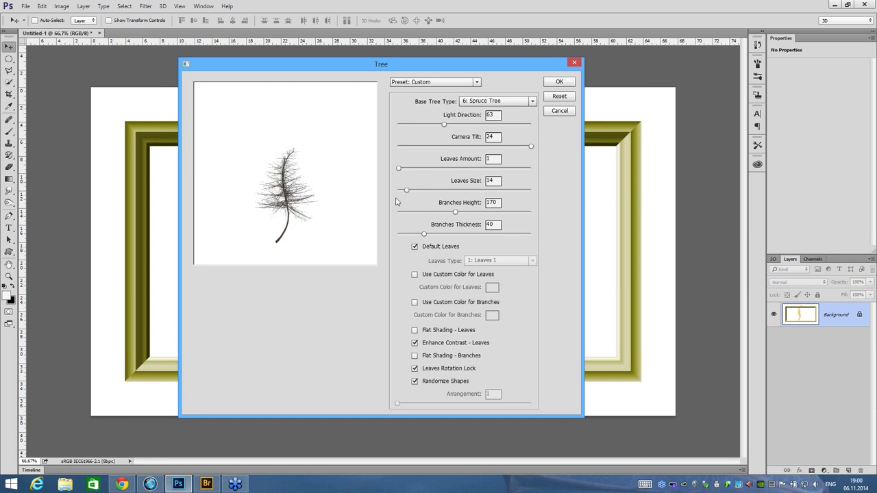
left_click(401, 190)
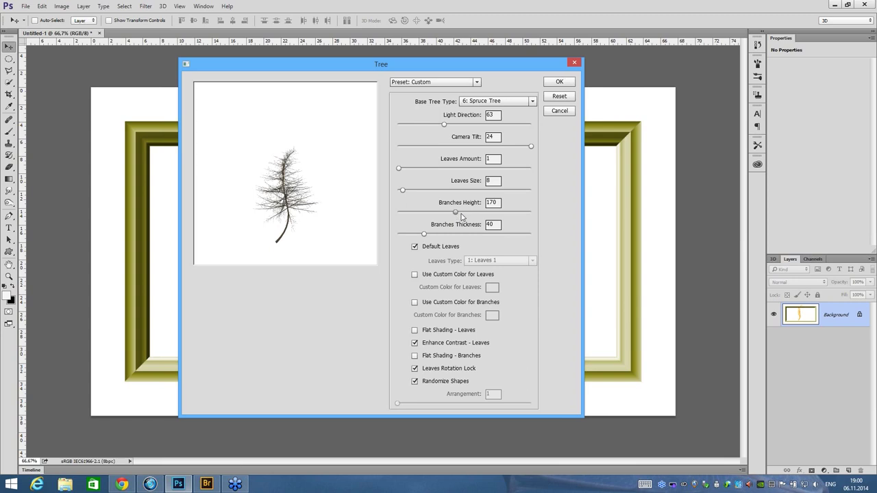
mouse_move(457, 214)
left_mouse_down()
mouse_move(491, 215)
mouse_move(439, 217)
mouse_move(448, 216)
left_mouse_up()
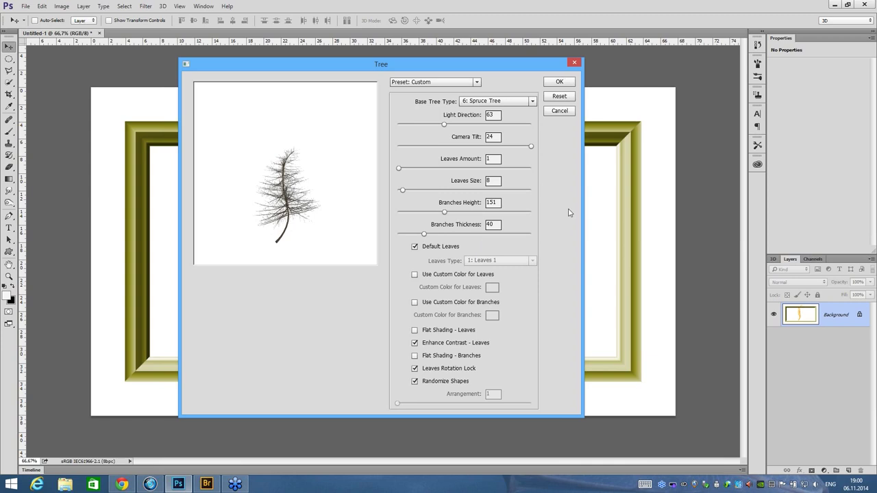
Confirm the Tree dialog to render the bare spruce along the path.
left_click(568, 81)
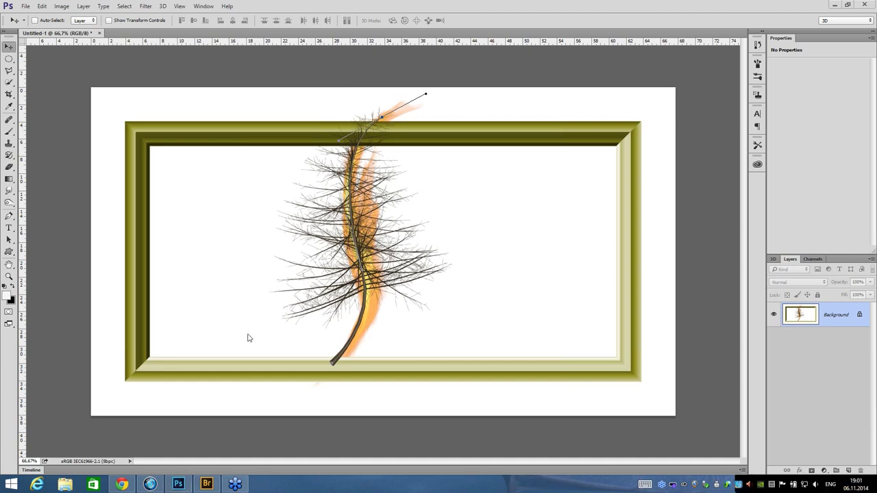
Load specialist.ru in a new Chrome tab.
left_click(124, 482)
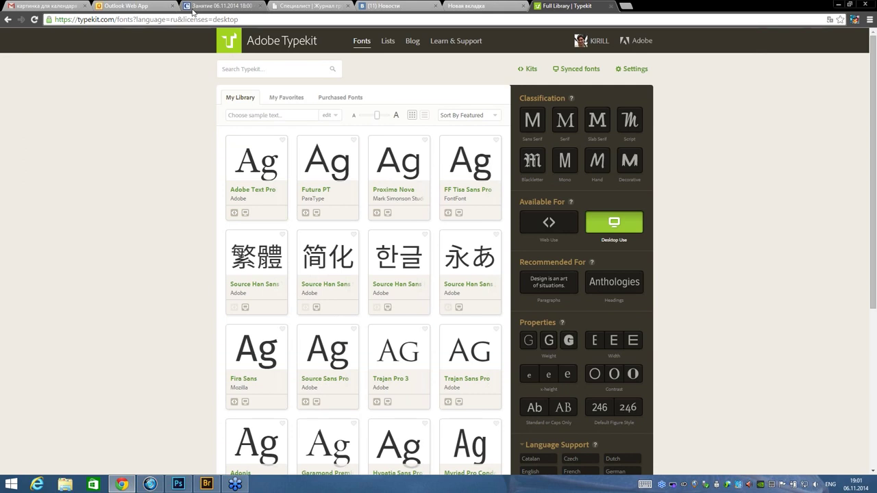
key("ctrl+t")
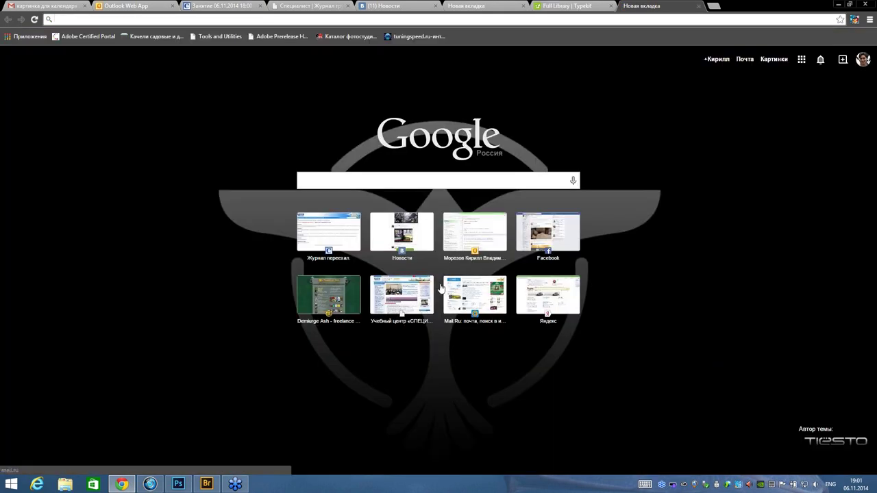
type("specialist.ru")
key("Return")
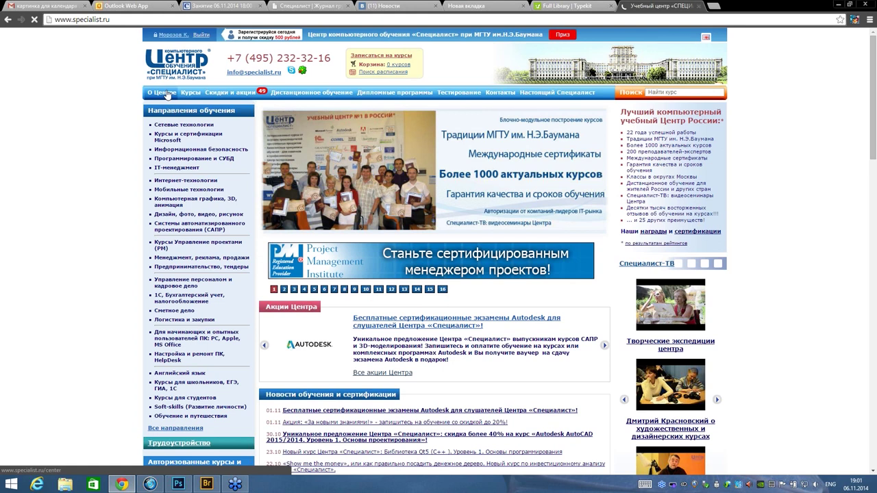
Go through О Центре to the Преподаватели page and scroll to the teacher list.
left_click(167, 94)
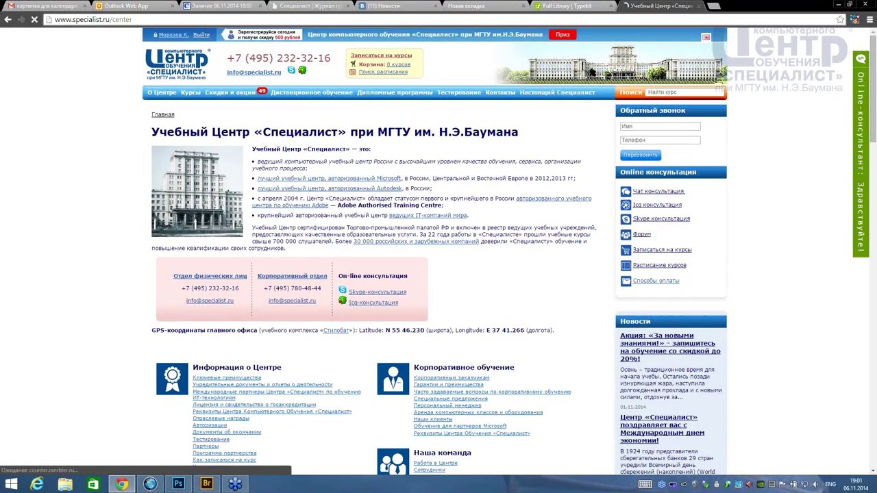
scroll(439, 267, "down", 4)
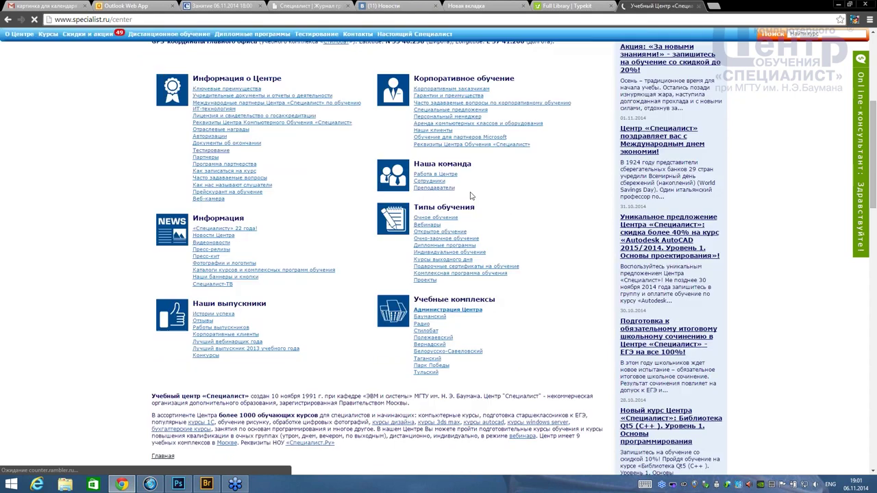
left_click(436, 176)
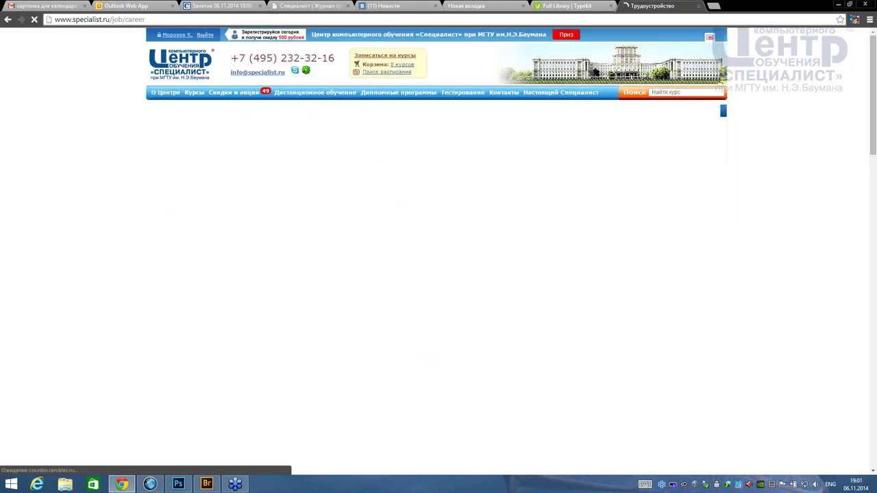
left_click(6, 21)
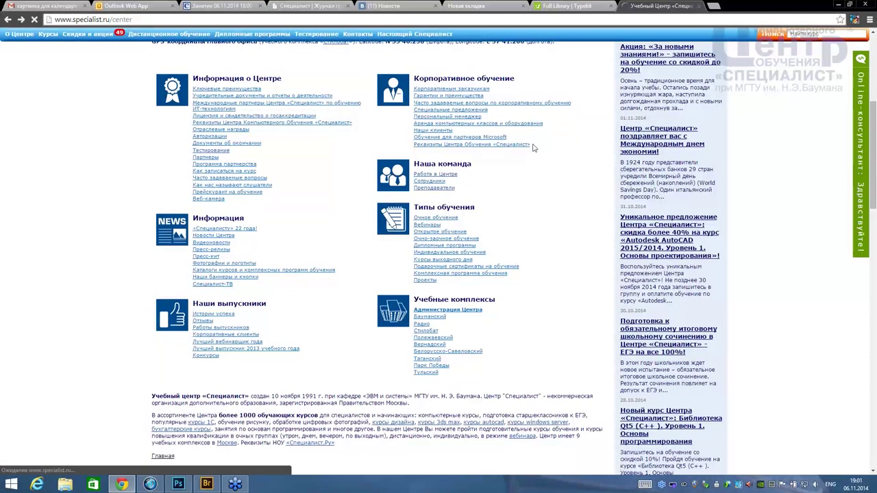
scroll(282, 218, "down", 1)
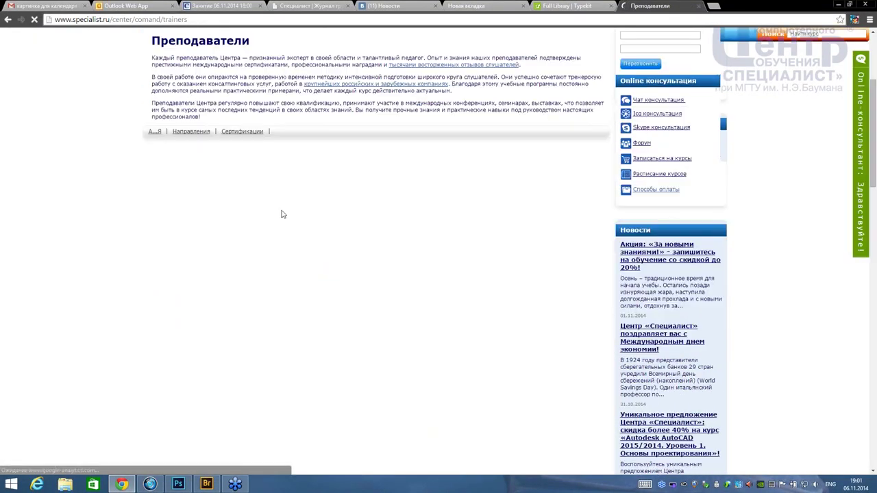
scroll(284, 246, "down", 2)
scroll(322, 328, "down", 1)
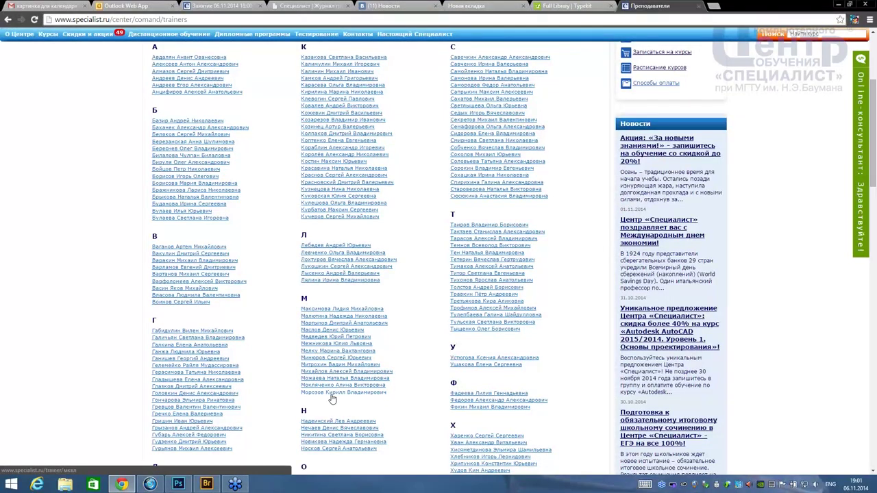
Open an instructor's profile from the list, scroll it, and select its URL.
left_click(337, 394)
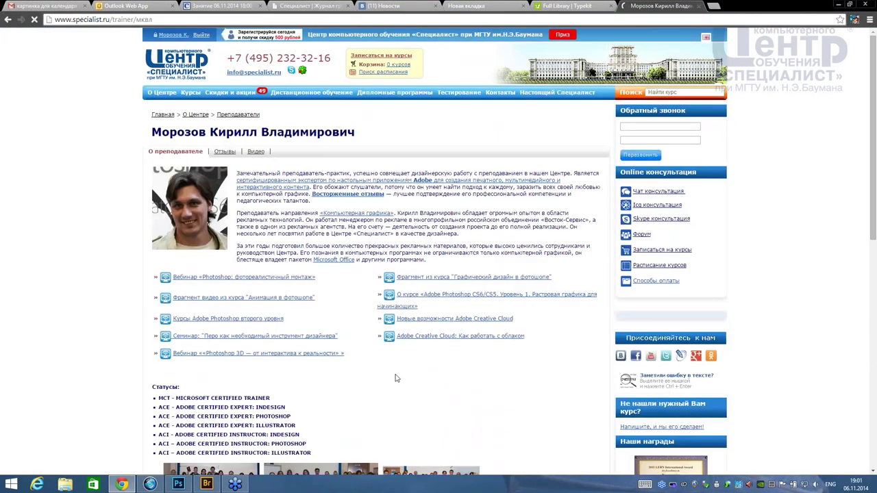
scroll(398, 376, "down", 5)
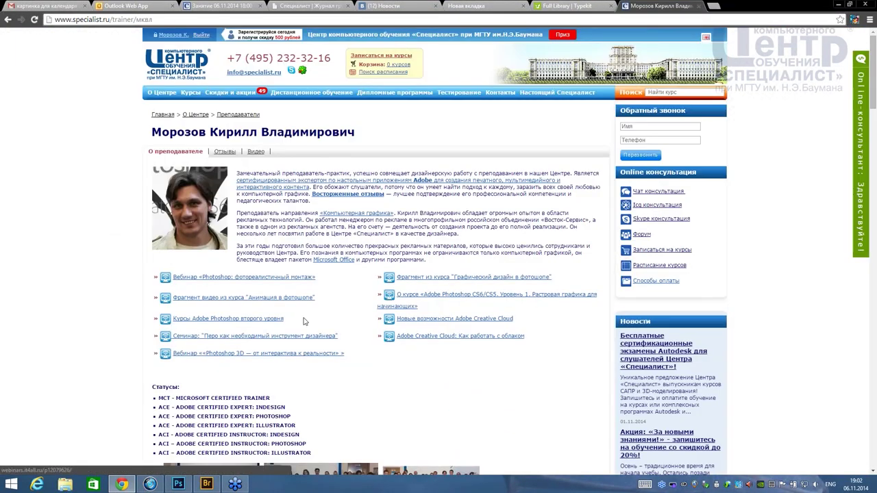
key("ctrl+l")
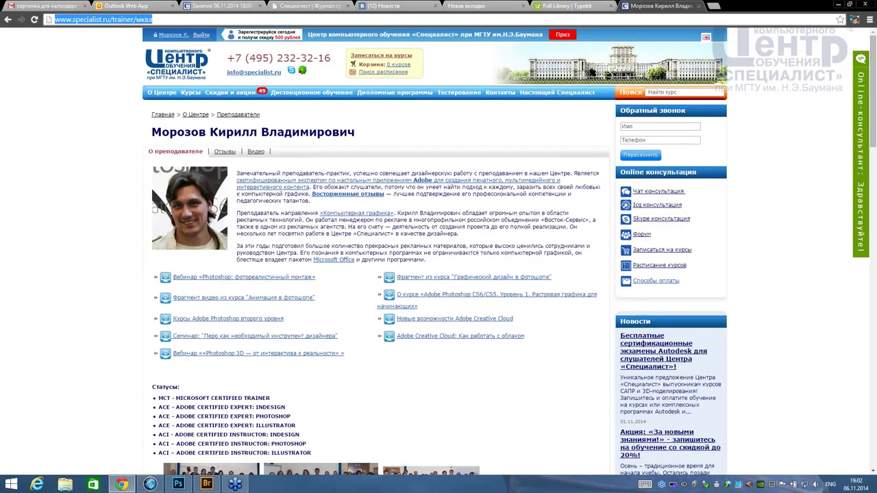